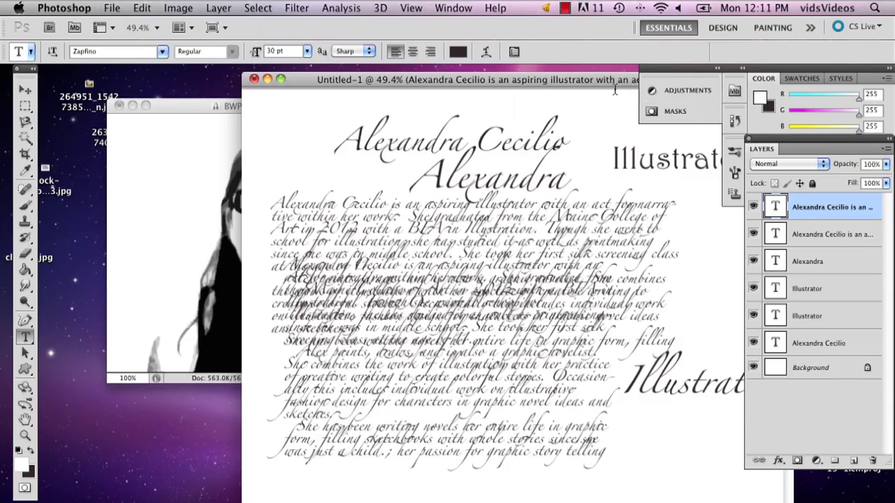
# - Draw a paragraph text box over the portrait and paste the biography text into it
pyautogui.click(168, 116)
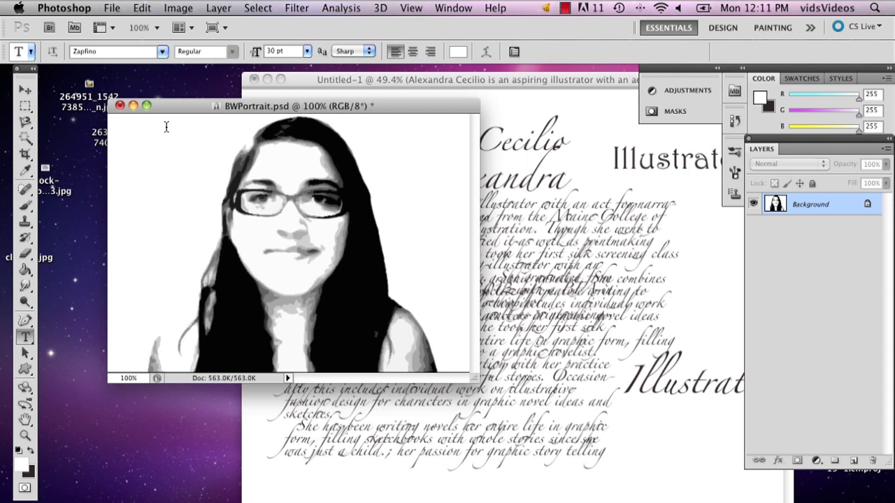
pyautogui.moveTo(169, 135); pyautogui.dragTo(480, 379)
pyautogui.click(308, 54)
pyautogui.click(287, 136)
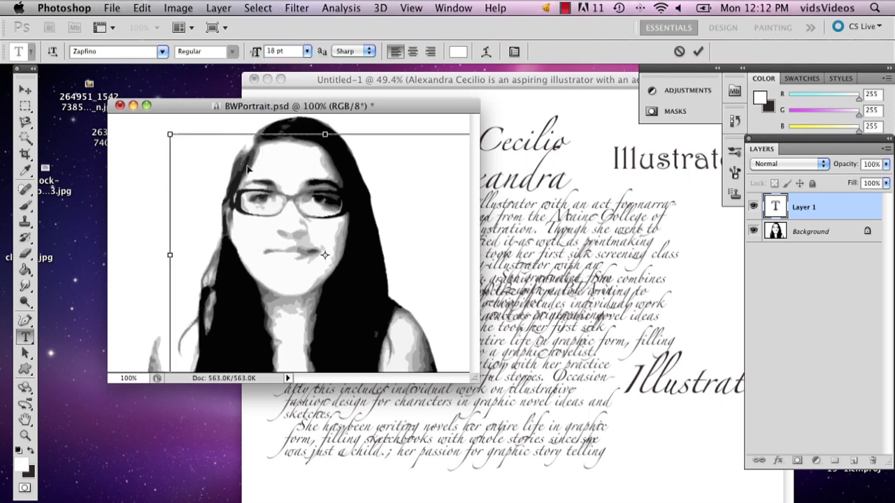
pyautogui.press('super+v')
# - Set the pasted paragraph to 14 pt, commit it, and move it down over the face
pyautogui.press('super+a')
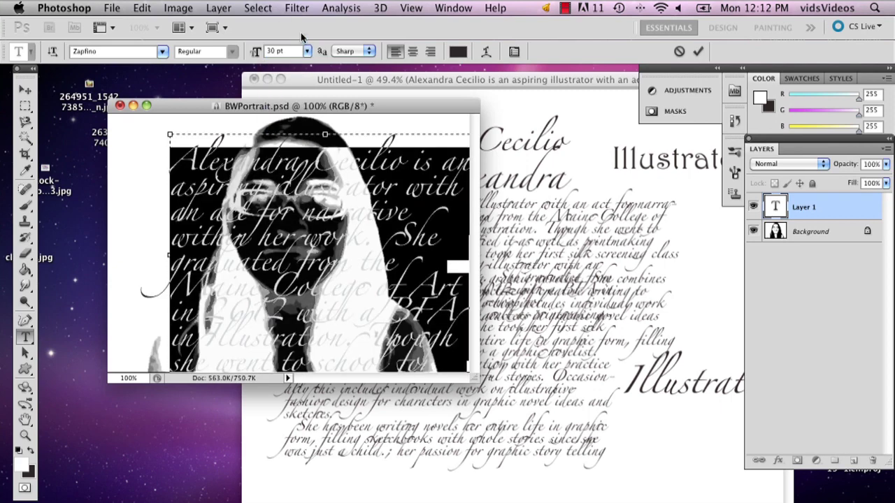
pyautogui.click(307, 51)
pyautogui.click(293, 133)
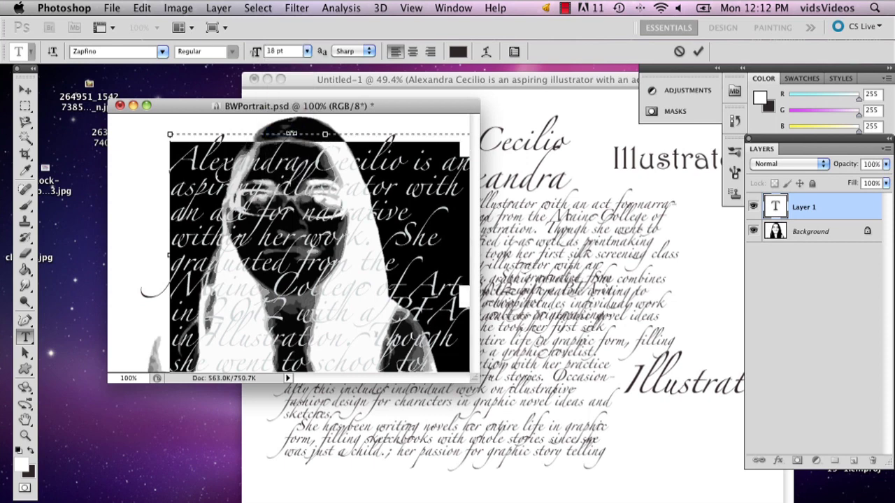
pyautogui.click(307, 51)
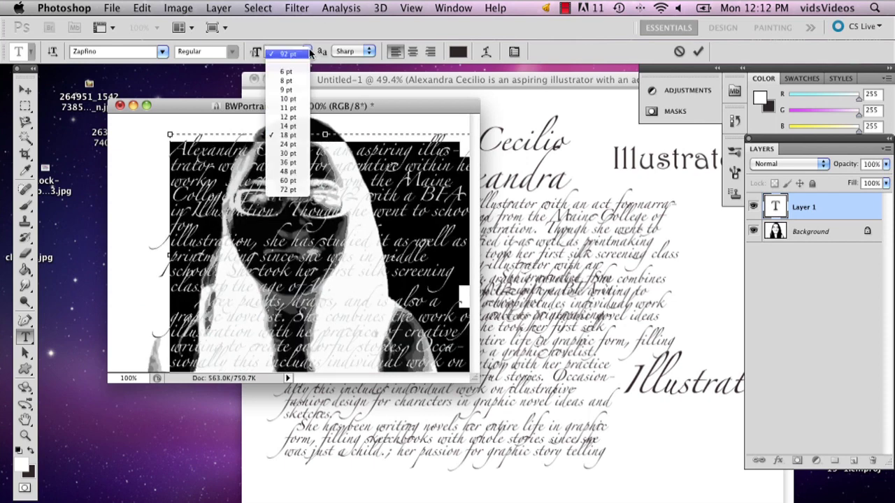
pyautogui.click(292, 125)
pyautogui.click(328, 197)
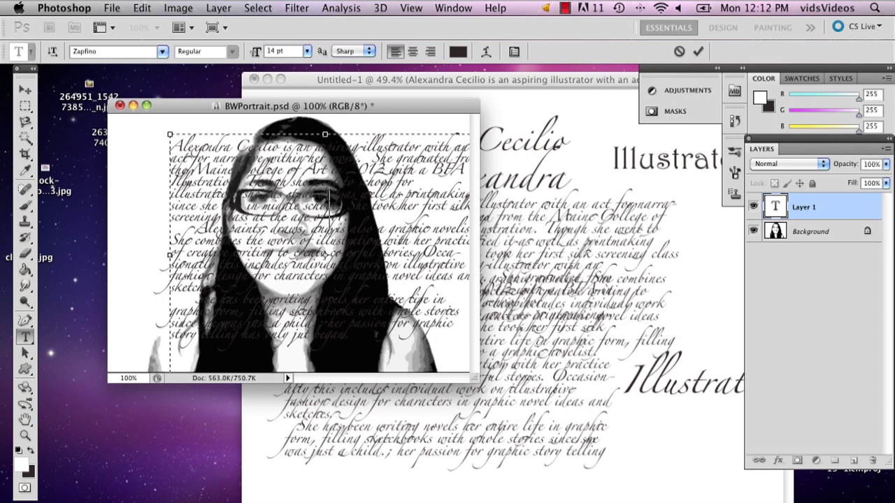
pyautogui.click(698, 51)
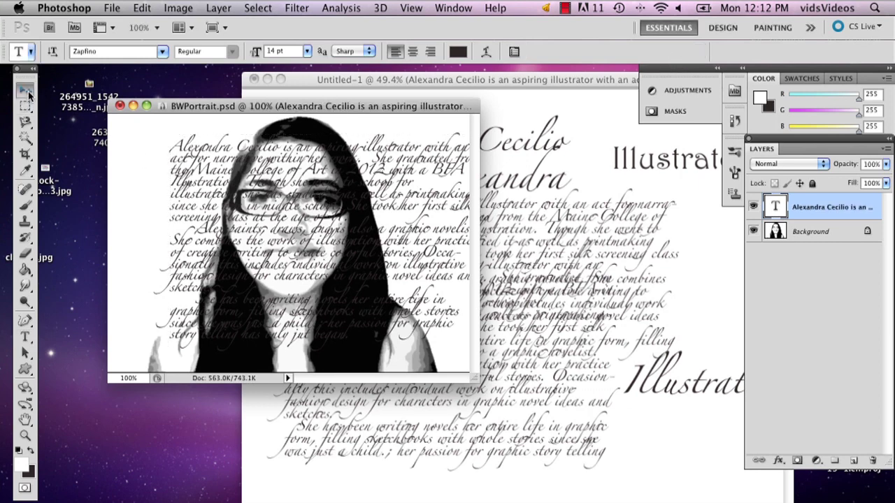
pyautogui.press('v')
pyautogui.moveTo(266, 188); pyautogui.dragTo(236, 234)
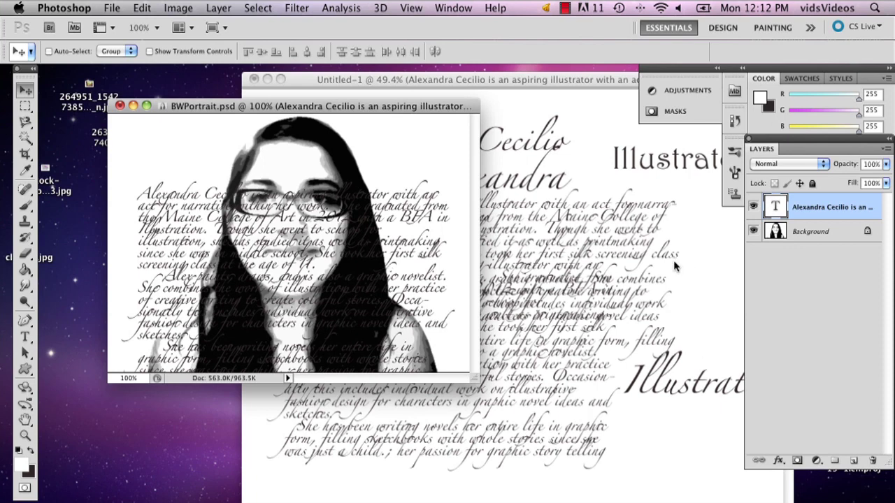
# - Add an empty layer above the Background and lock the first paragraph text layer
pyautogui.click(836, 235)
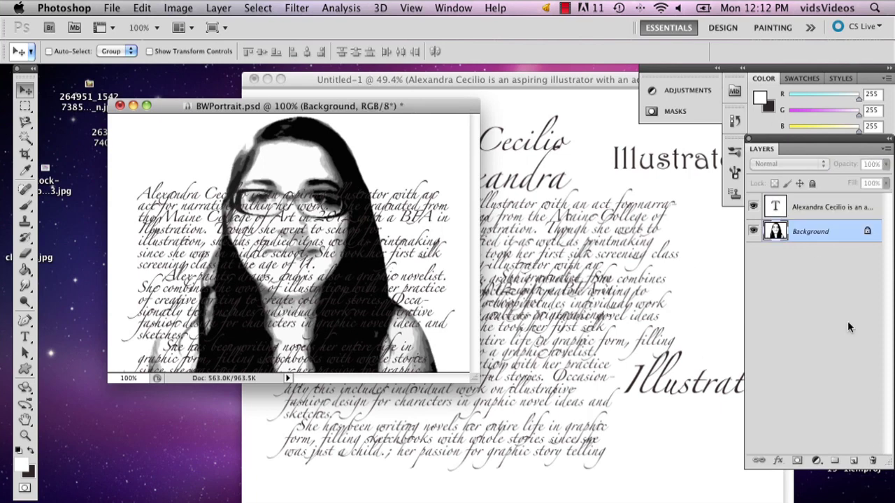
pyautogui.click(854, 461)
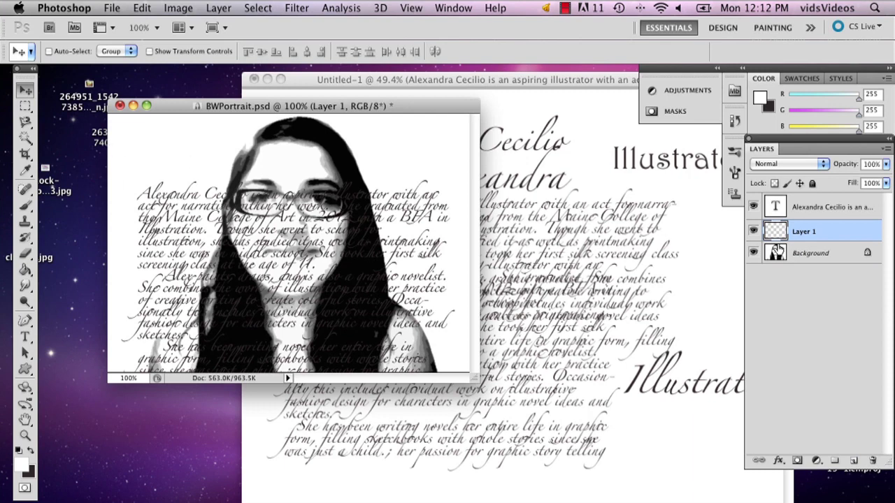
pyautogui.click(753, 206)
pyautogui.click(753, 207)
pyautogui.click(804, 207)
pyautogui.click(813, 184)
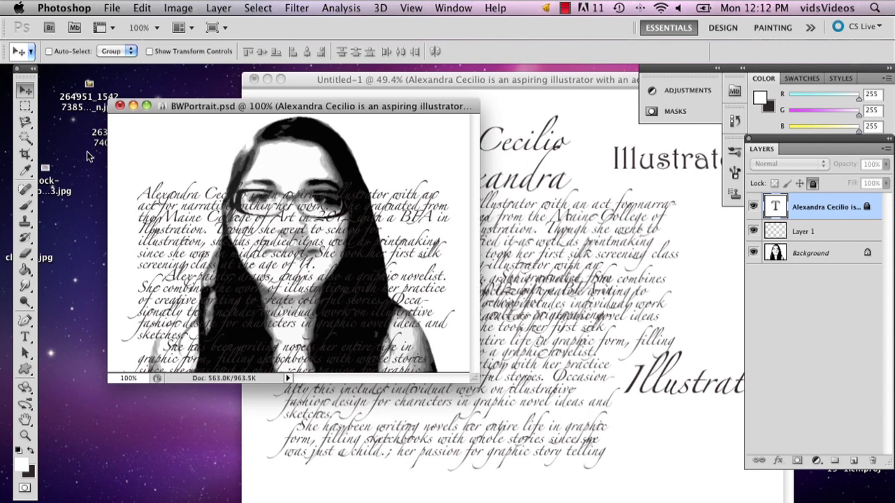
# - Paste a second copy of the paragraph at 14 pt in a new box and lock that layer
pyautogui.click(23, 338)
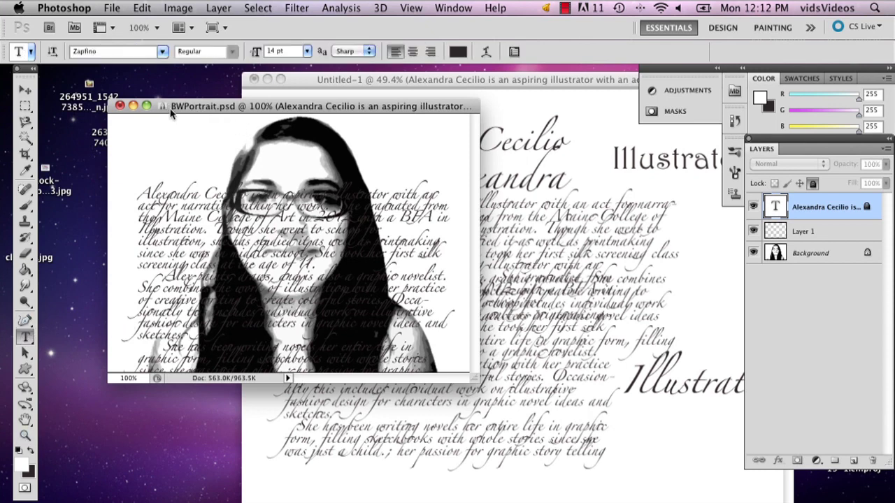
pyautogui.moveTo(168, 133); pyautogui.dragTo(431, 314)
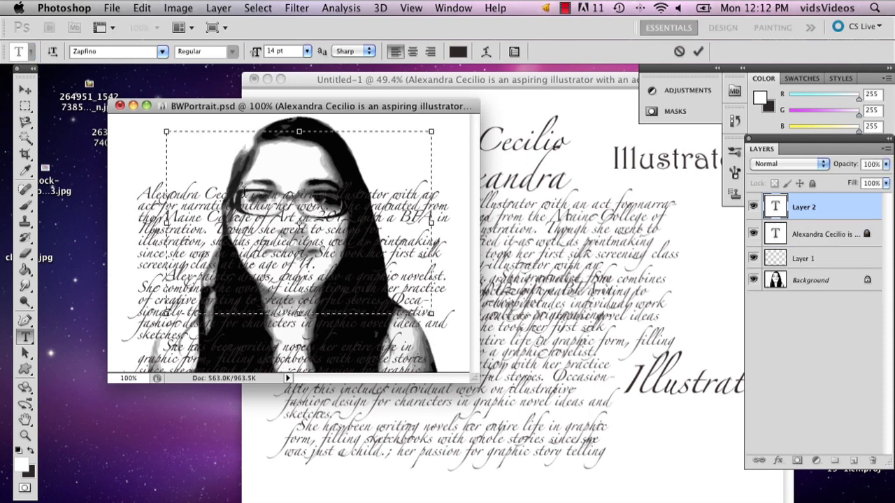
pyautogui.hotkey('ctrl', 'v')
pyautogui.hotkey('ctrl', 'a')
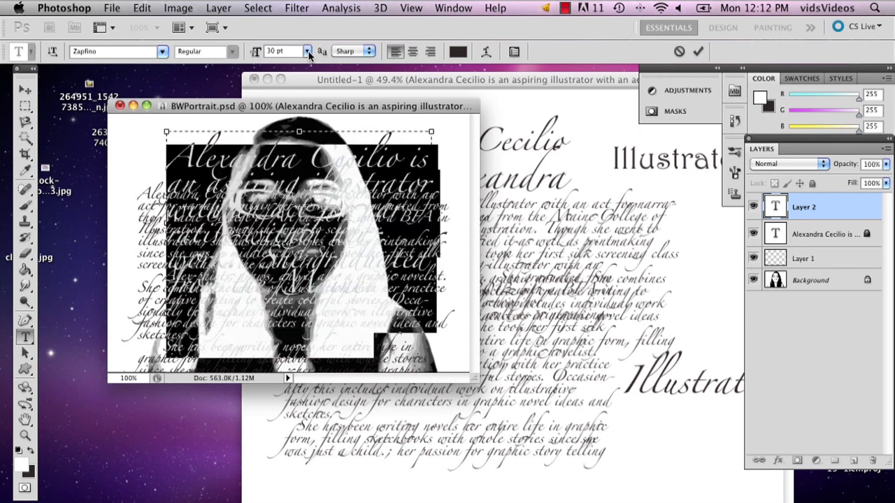
pyautogui.click(309, 56)
pyautogui.click(286, 130)
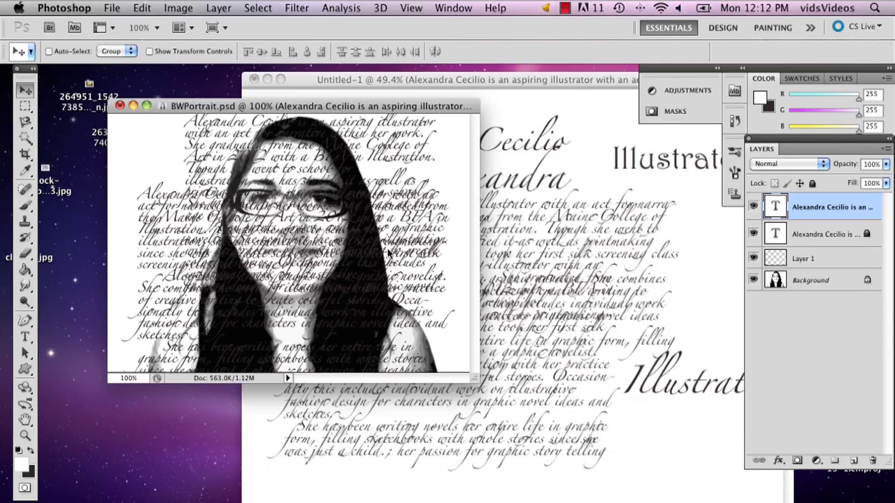
pyautogui.click(813, 183)
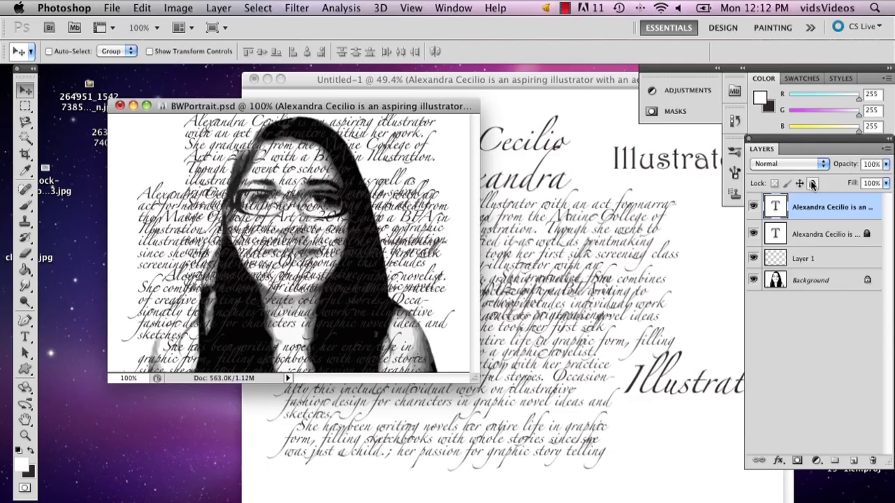
# - Paste a third 14 pt copy of the biography paragraph and move it down over the portrait
pyautogui.click(25, 337)
pyautogui.moveTo(129, 151); pyautogui.dragTo(467, 359)
pyautogui.hotkey('ctrl', 'v')
pyautogui.hotkey('ctrl', 'a')
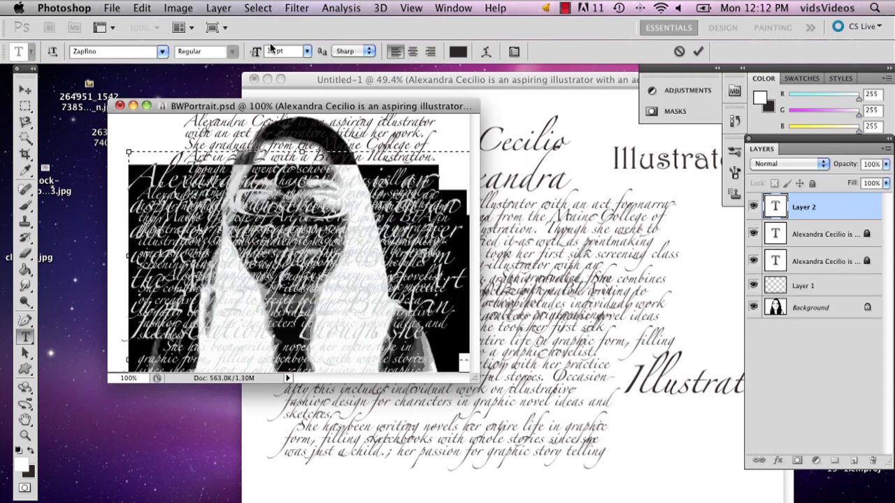
pyautogui.click(308, 48)
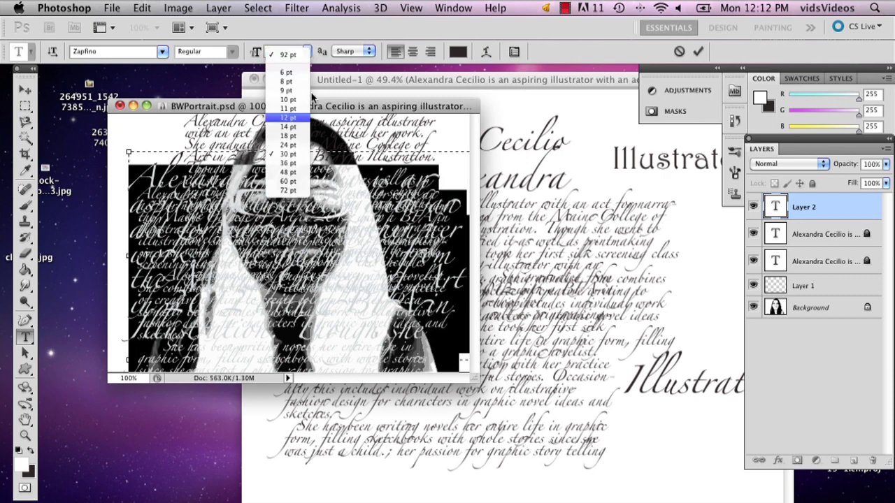
pyautogui.click(290, 128)
pyautogui.click(698, 51)
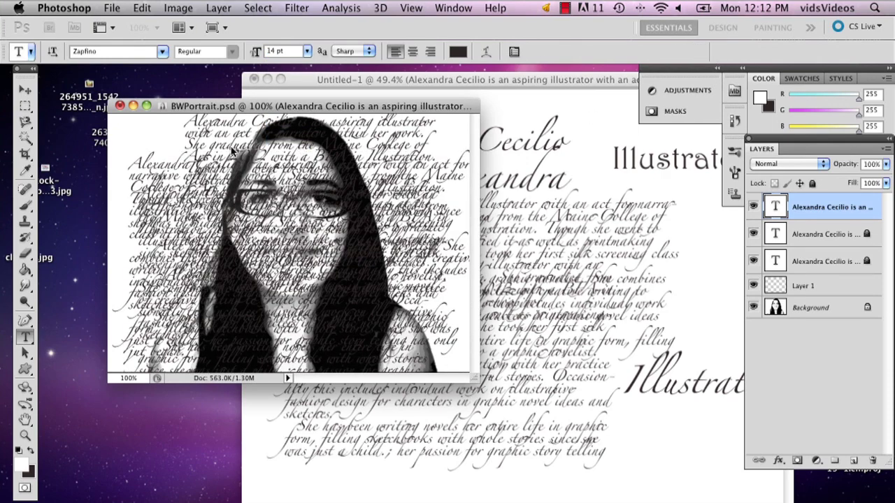
pyautogui.click(26, 90)
pyautogui.moveTo(303, 241); pyautogui.dragTo(305, 272)
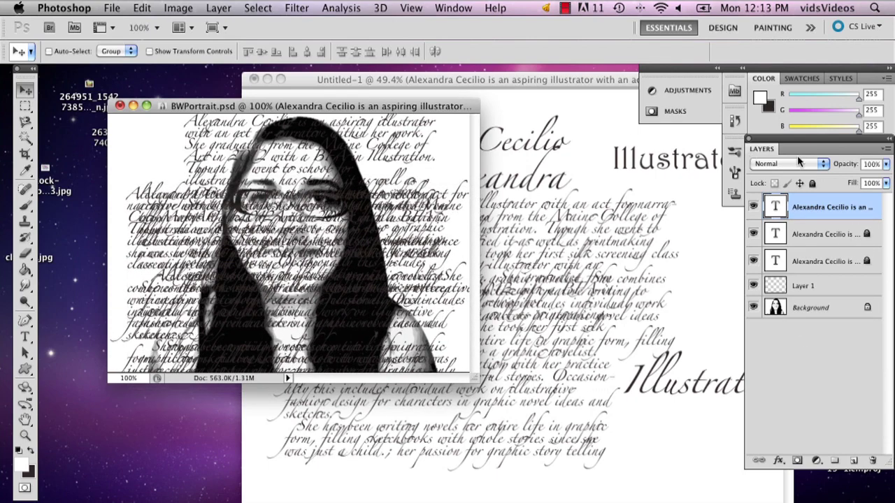
pyautogui.click(552, 140)
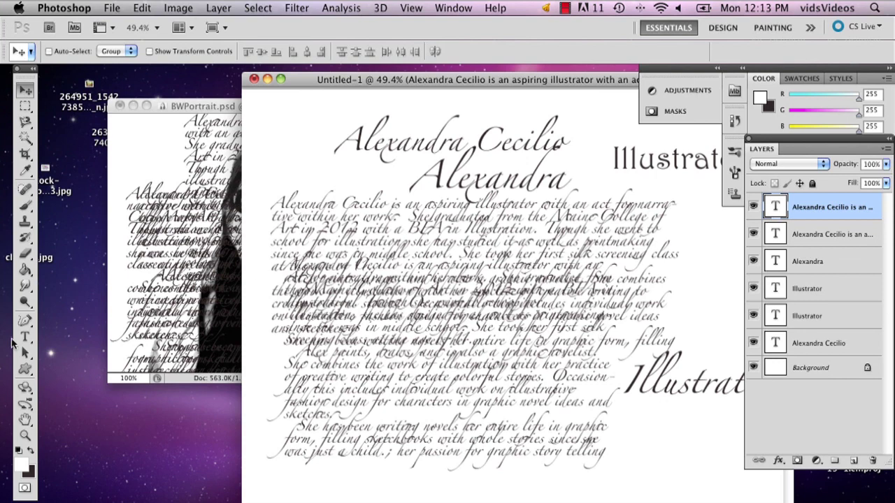
pyautogui.click(25, 337)
pyautogui.click(649, 387)
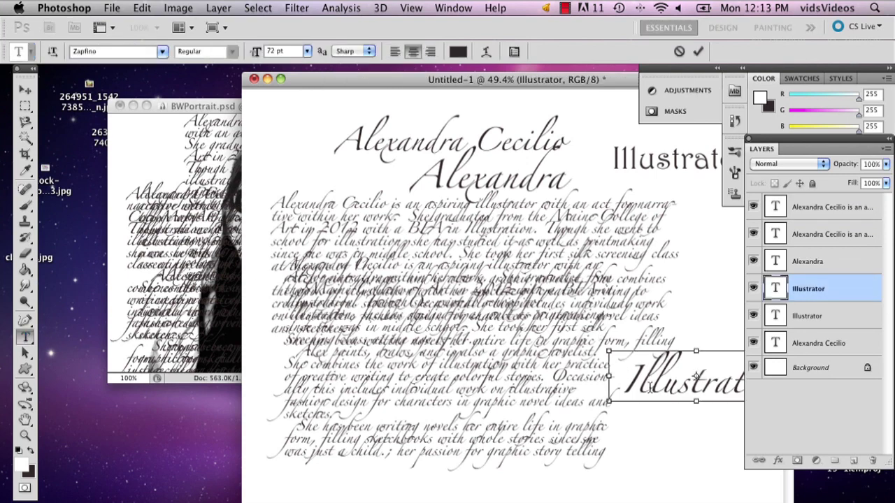
pyautogui.doubleClick(649, 388)
pyautogui.press('cmd+c')
pyautogui.click(197, 239)
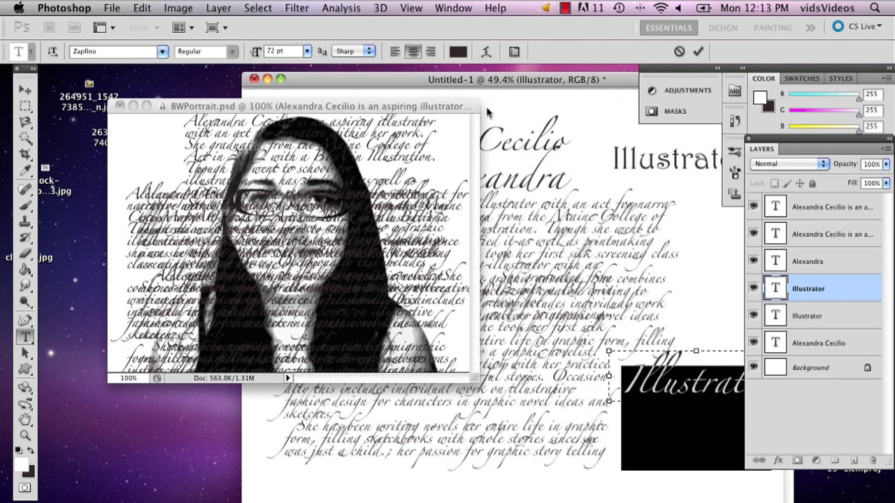
pyautogui.click(698, 53)
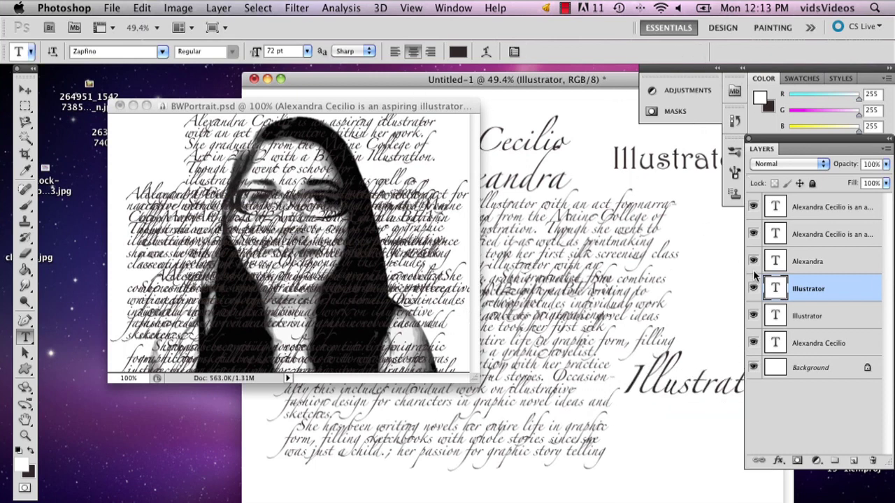
# - Unlock the third paragraph text layer, shift it higher across the portrait, and lock it again
pyautogui.click(349, 230)
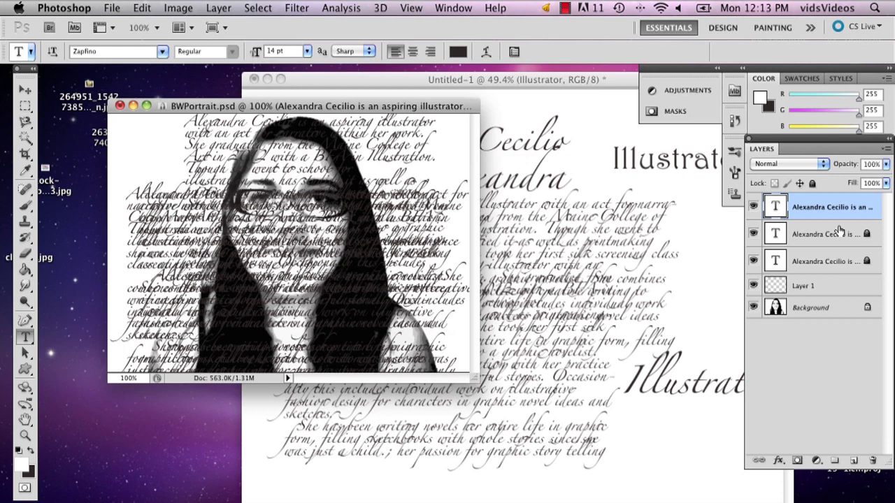
pyautogui.click(815, 281)
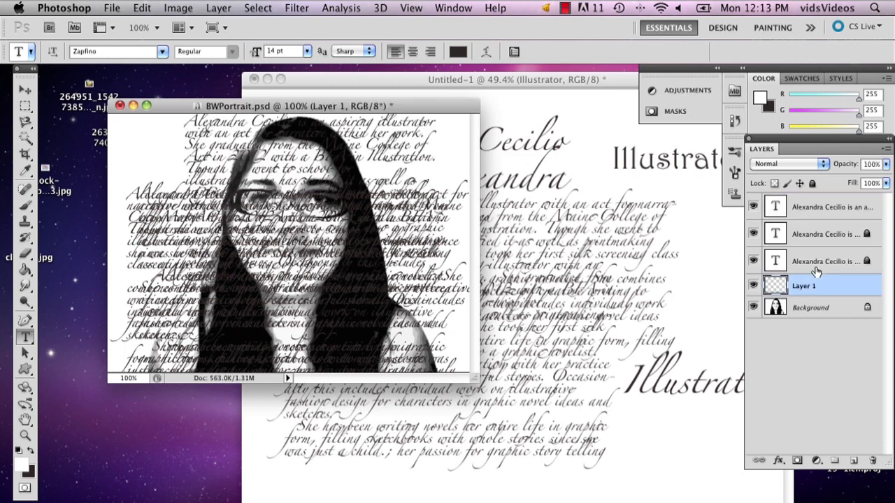
pyautogui.click(816, 262)
pyautogui.press('v')
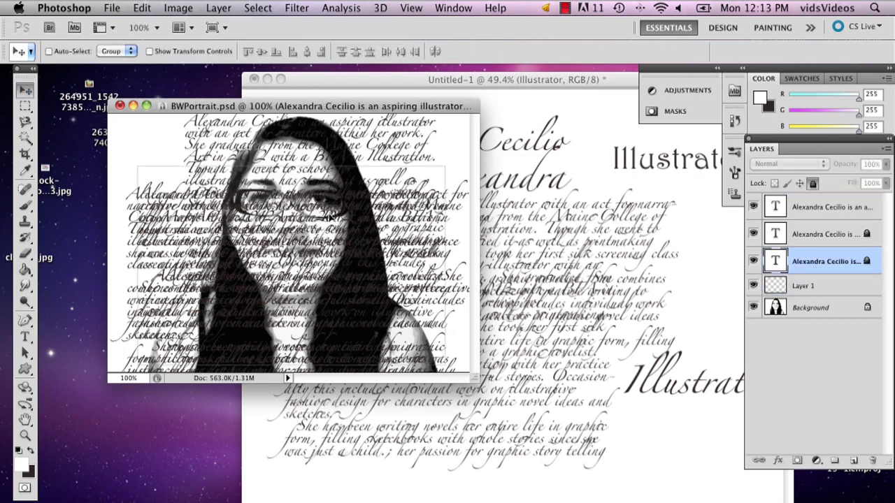
pyautogui.click(328, 187)
pyautogui.click(548, 200)
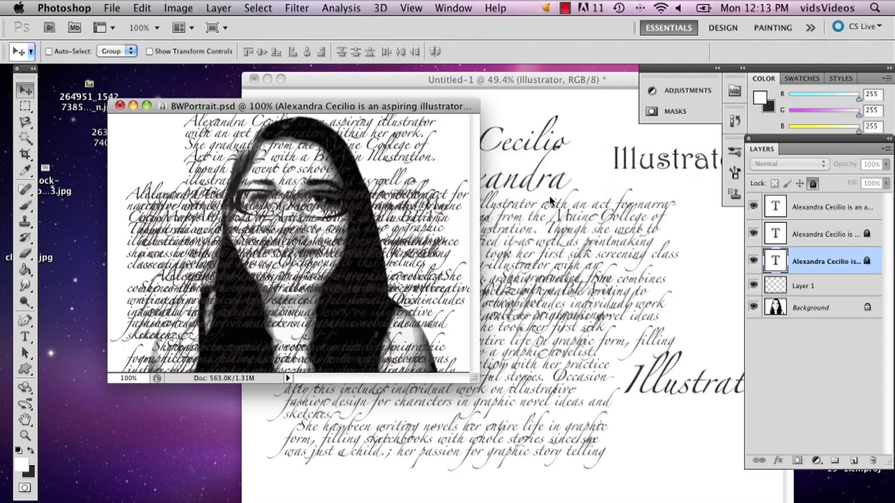
pyautogui.click(871, 263)
pyautogui.click(563, 196)
pyautogui.click(811, 184)
pyautogui.moveTo(255, 328); pyautogui.dragTo(266, 288)
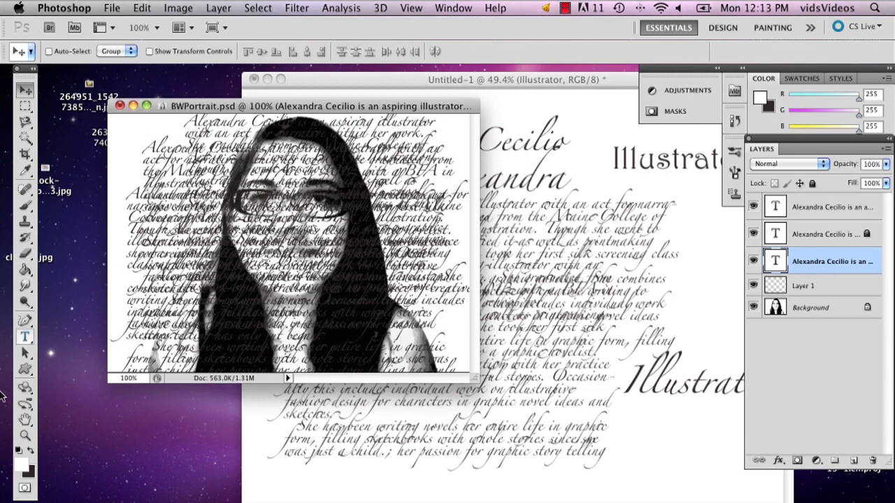
pyautogui.click(813, 184)
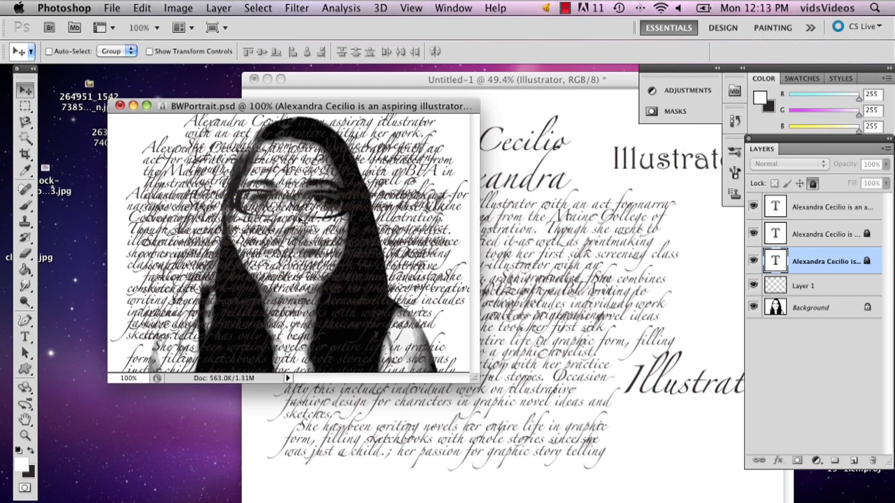
# - Add the word 'Illustrator' at 36 pt and position it over the glasses
pyautogui.press('t')
pyautogui.moveTo(188, 210); pyautogui.dragTo(384, 261)
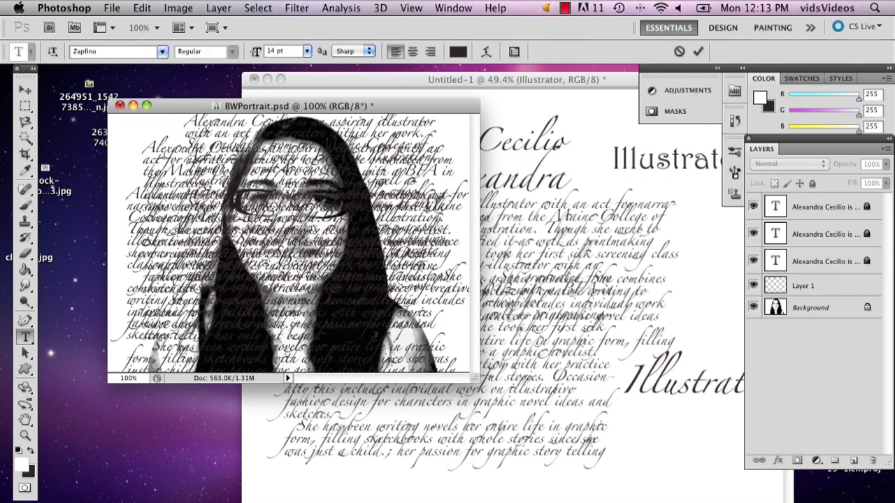
pyautogui.press('cmd+v')
pyautogui.press('super+a')
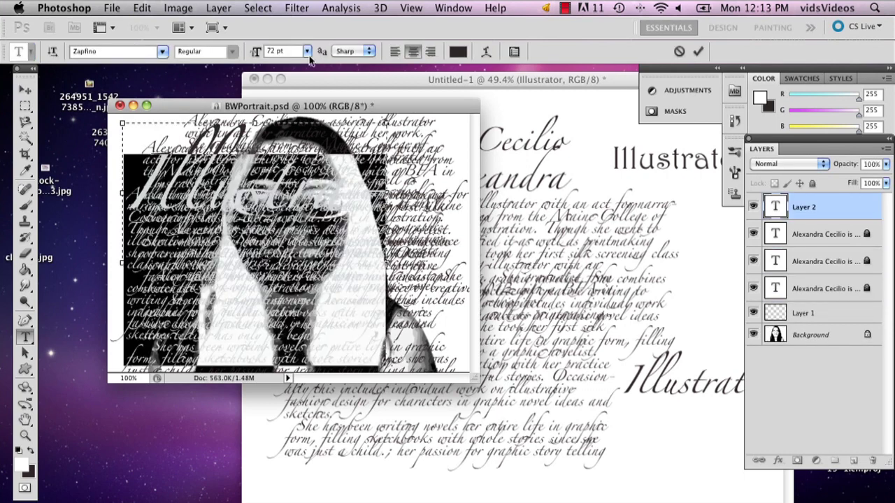
pyautogui.click(307, 52)
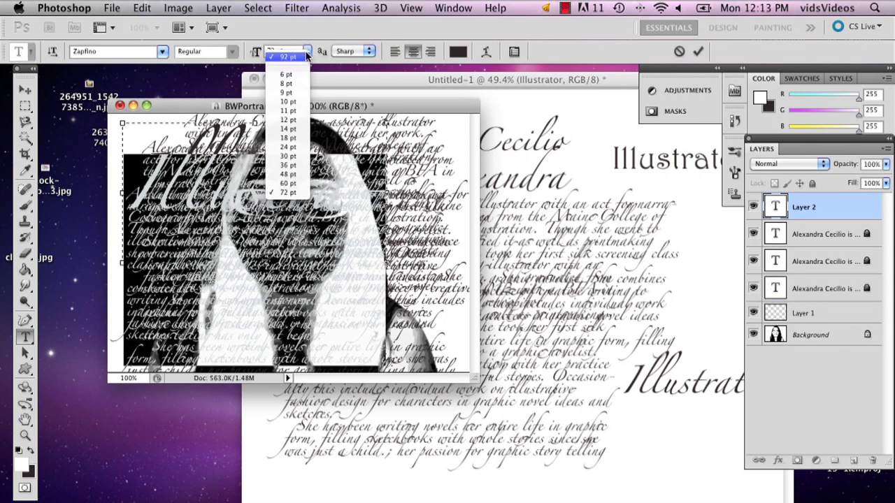
pyautogui.click(299, 180)
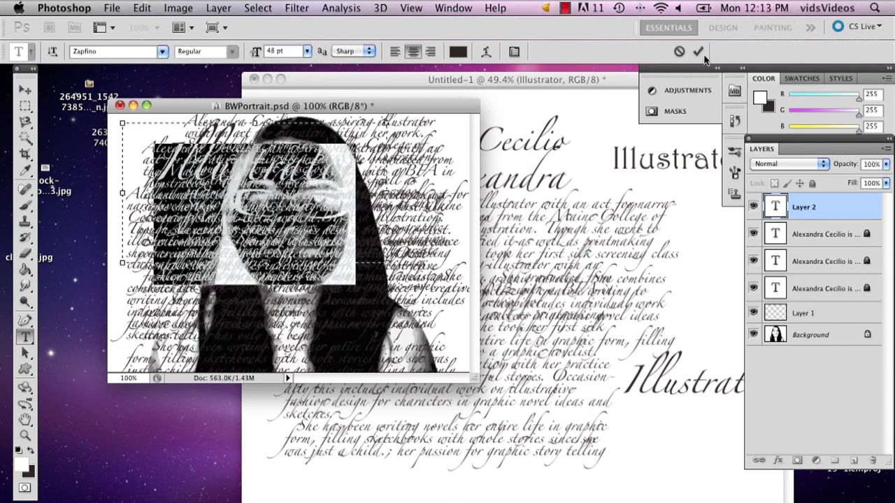
pyautogui.click(307, 52)
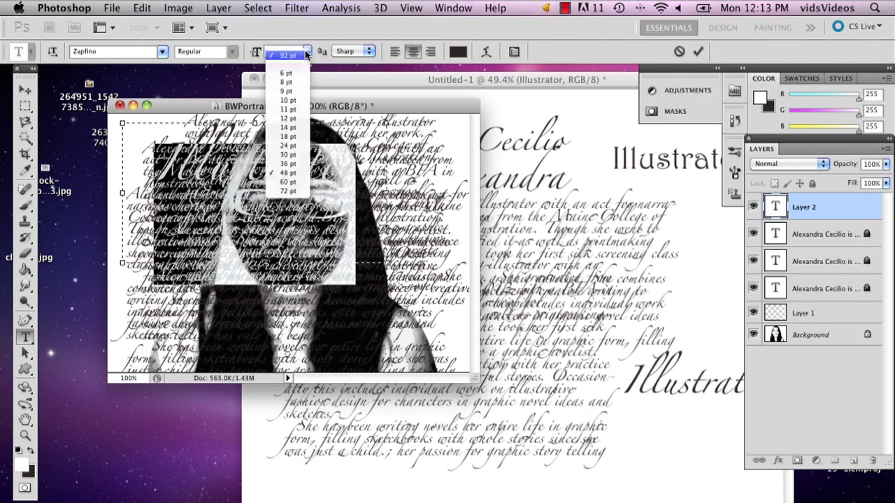
pyautogui.click(294, 168)
pyautogui.click(698, 52)
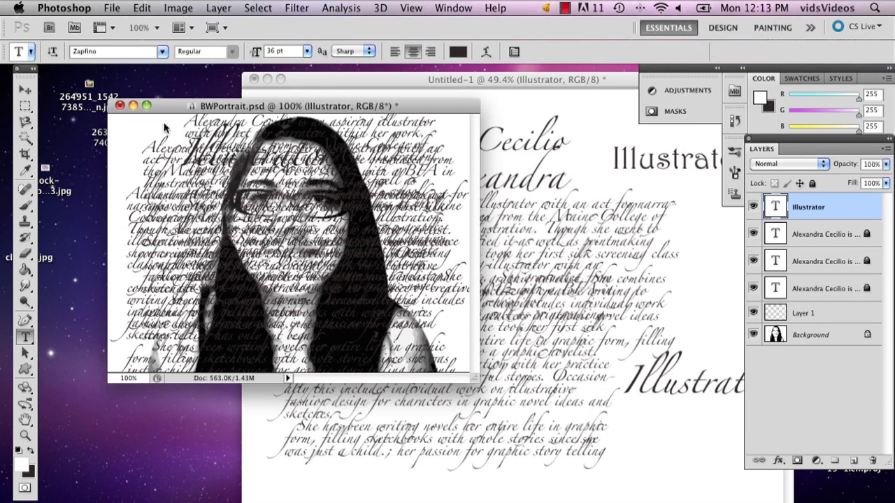
pyautogui.click(26, 90)
pyautogui.moveTo(292, 196); pyautogui.dragTo(342, 232)
pyautogui.moveTo(323, 193); pyautogui.dragTo(310, 202)
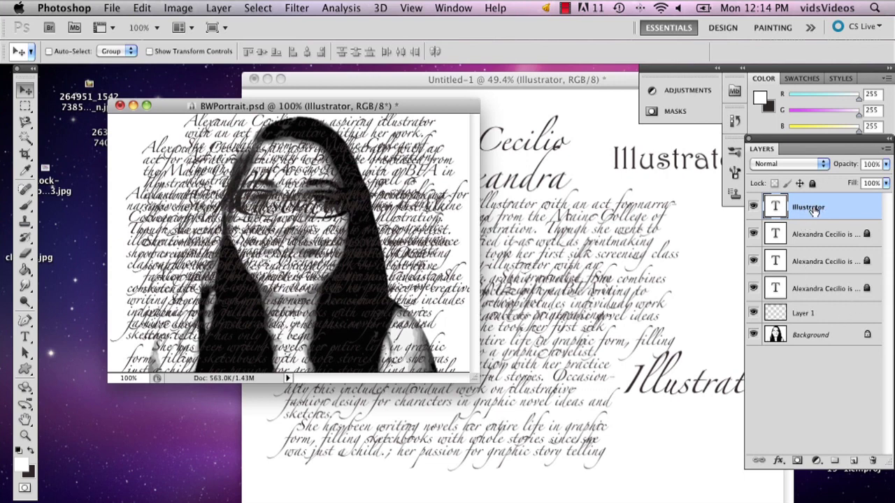
# - Unlock each of the three paragraph text layers
pyautogui.keyDown('shift'); pyautogui.click(828, 297); pyautogui.keyUp('shift')
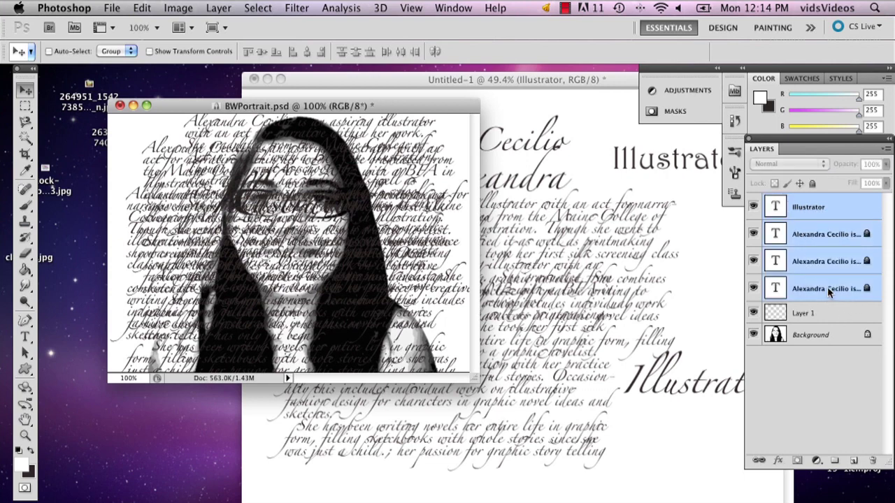
pyautogui.rightClick(813, 264)
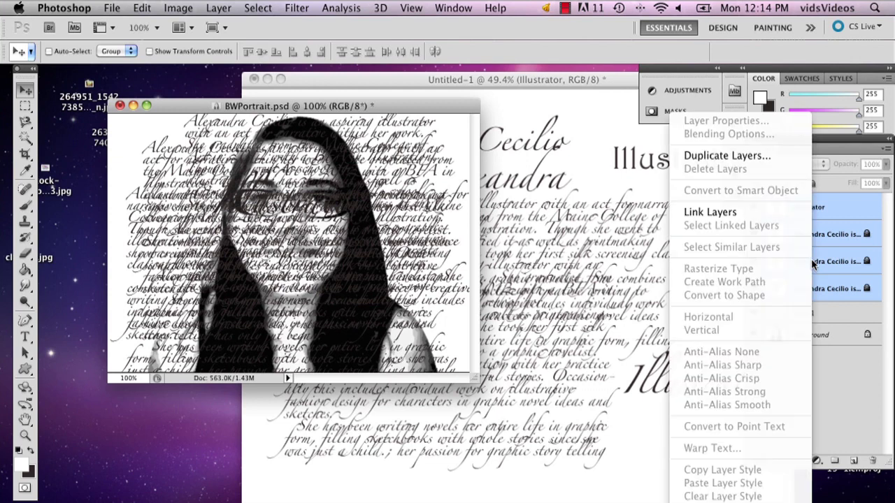
pyautogui.click(816, 260)
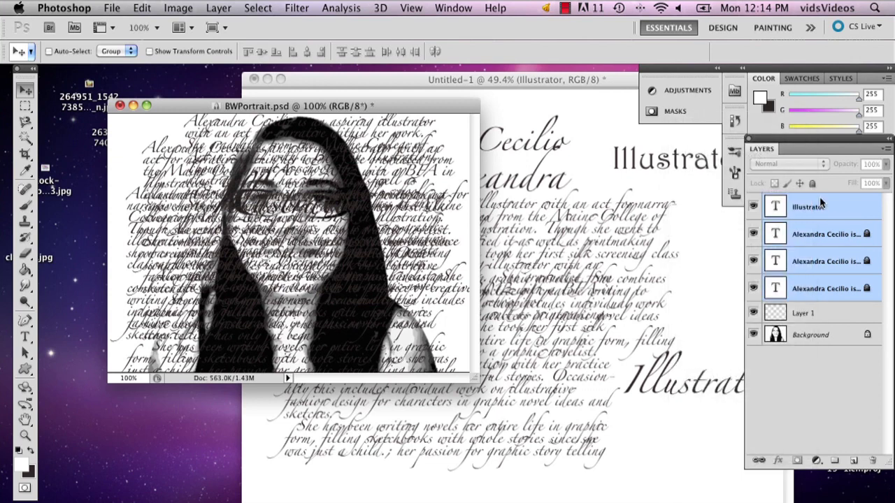
pyautogui.click(837, 259)
pyautogui.click(851, 238)
pyautogui.press('/')
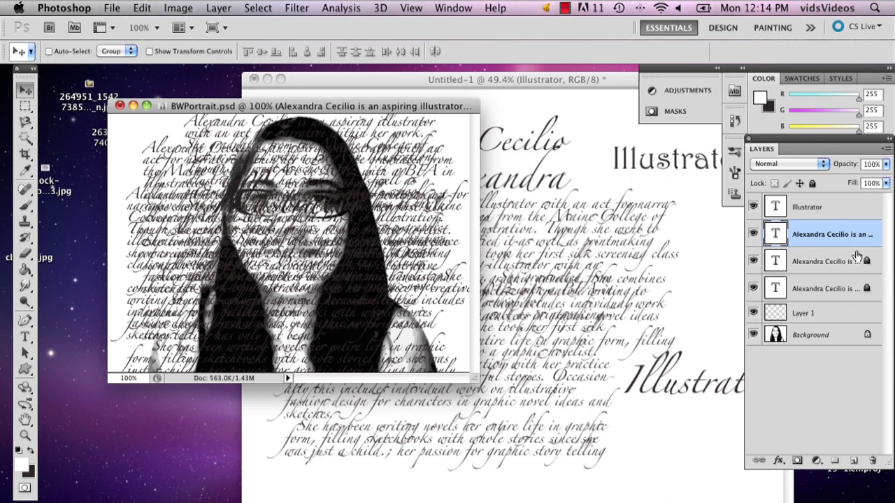
pyautogui.click(857, 257)
pyautogui.press('/')
pyautogui.click(866, 290)
pyautogui.press('/')
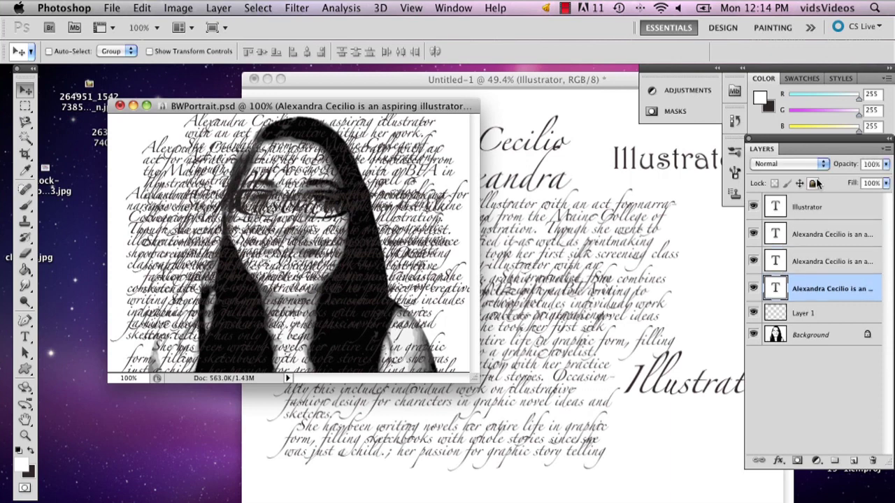
# - Select the Illustrator and three paragraph text layers together and rasterize them
pyautogui.click(817, 203)
pyautogui.keyDown('shift'); pyautogui.click(825, 316); pyautogui.keyUp('shift')
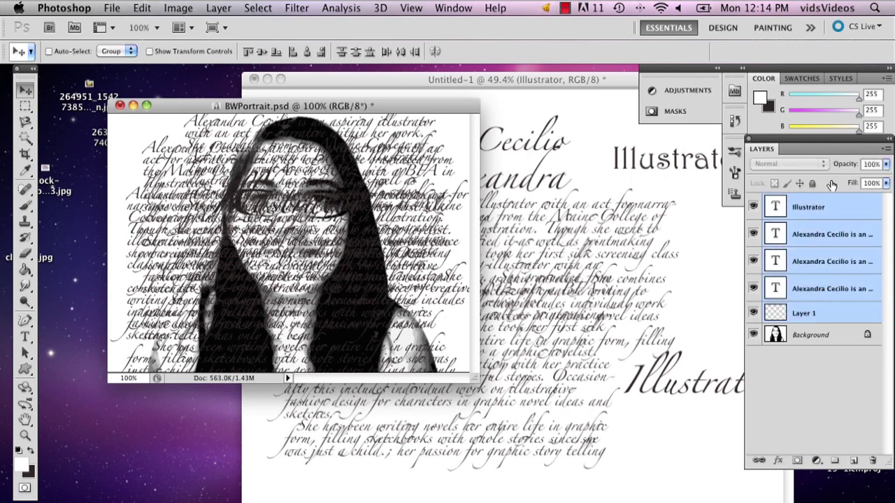
pyautogui.click(831, 207)
pyautogui.keyDown('shift'); pyautogui.click(813, 289); pyautogui.keyUp('shift')
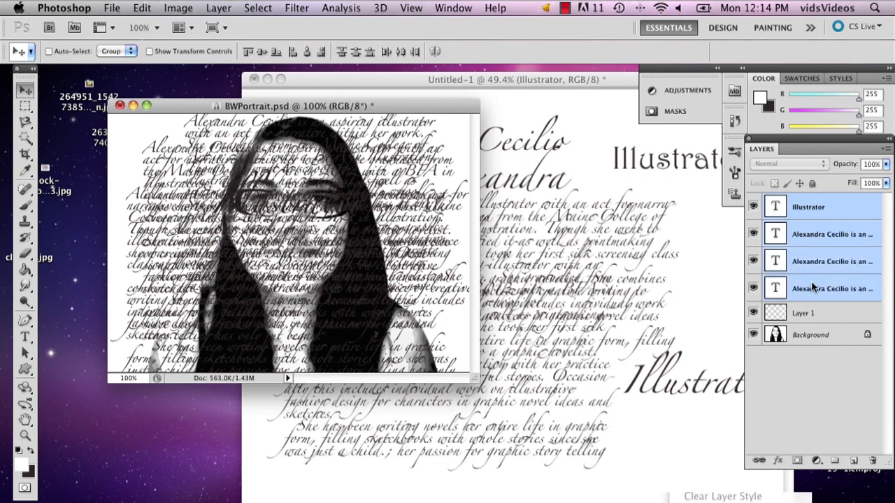
pyautogui.rightClick(813, 289)
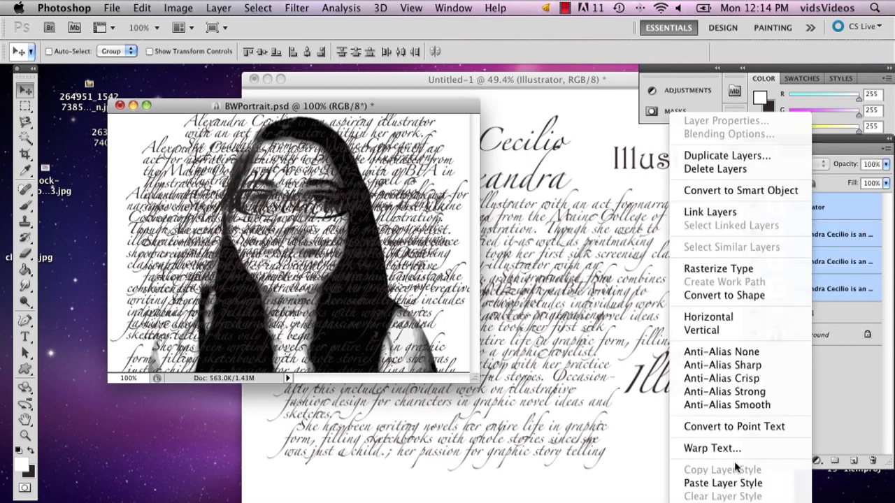
pyautogui.click(718, 270)
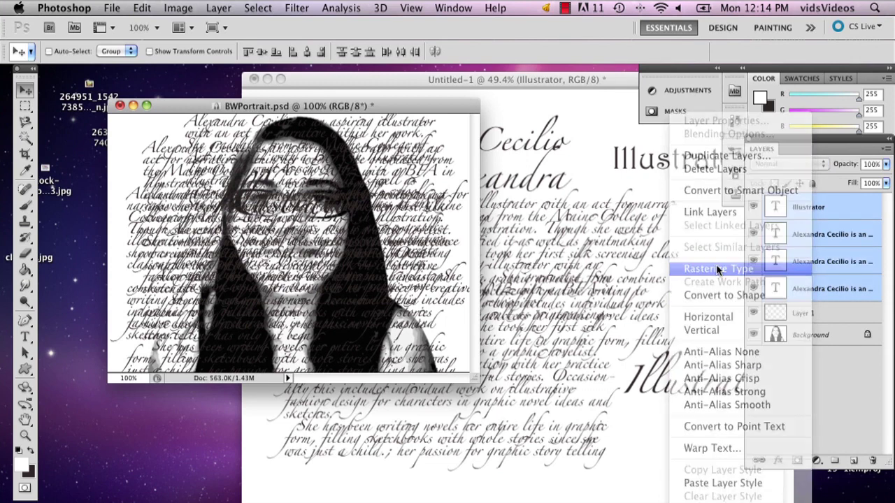
# - Apply a Gradient Overlay using the Violet, Orange preset to the Illustrator layer
pyautogui.click(842, 419)
pyautogui.click(804, 210)
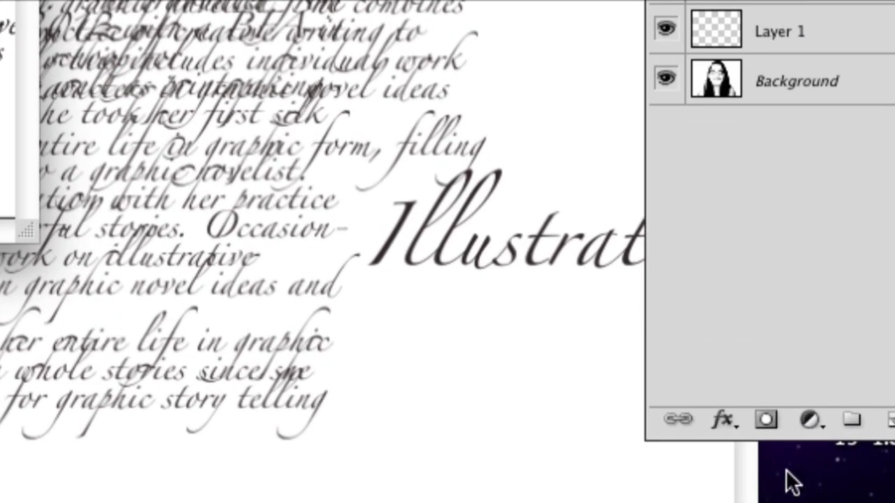
pyautogui.click(724, 419)
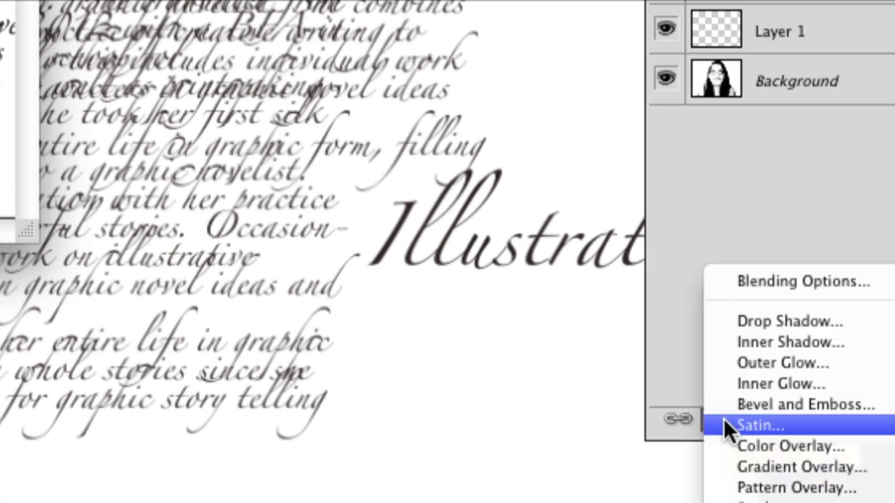
pyautogui.click(760, 460)
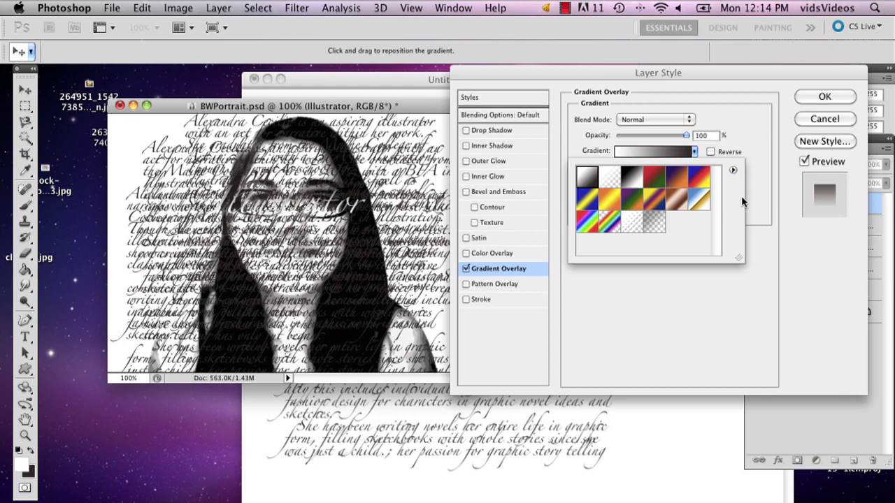
pyautogui.click(711, 148)
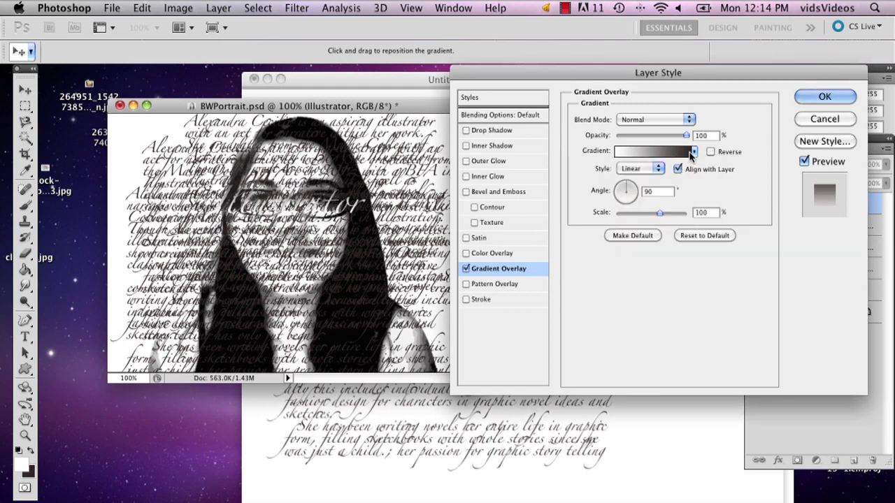
pyautogui.click(693, 152)
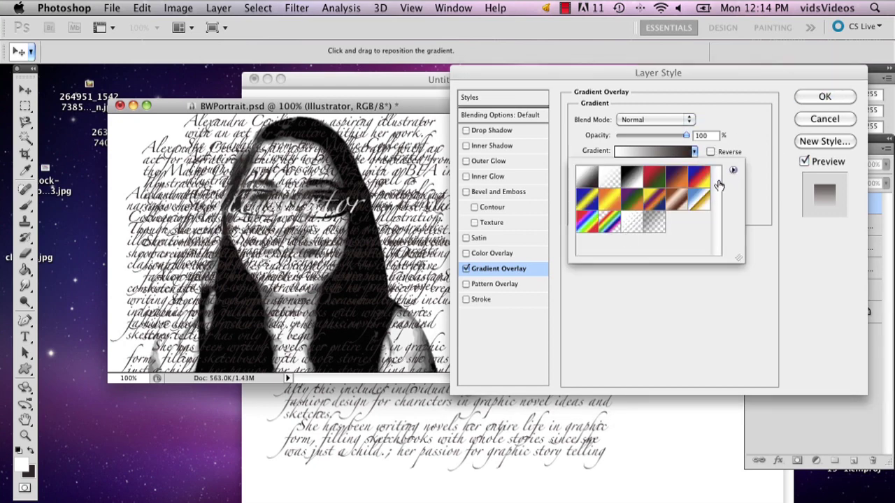
pyautogui.click(632, 178)
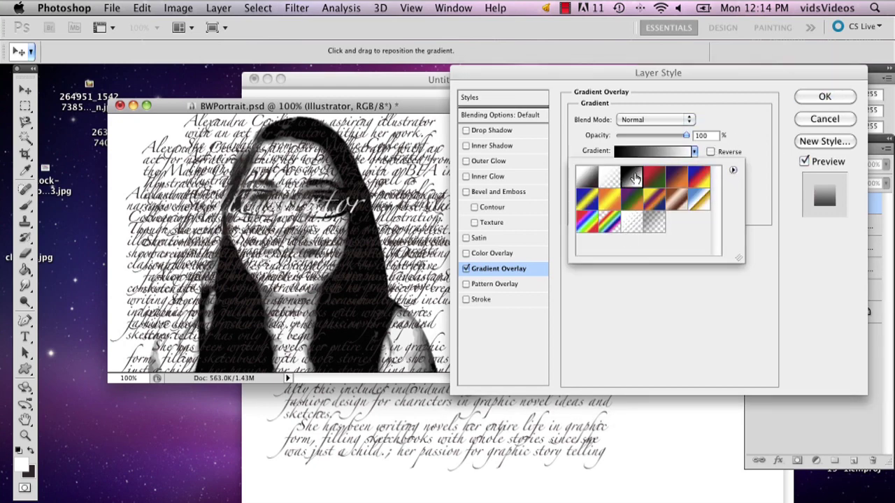
pyautogui.click(674, 178)
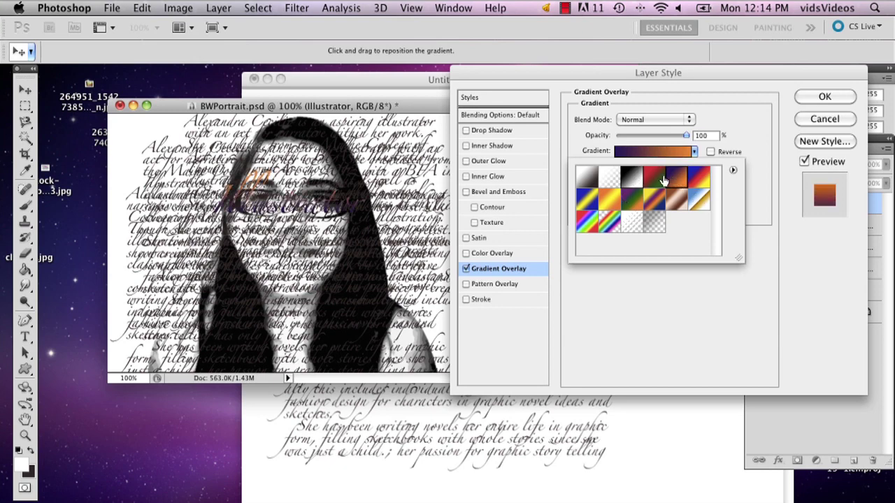
pyautogui.click(807, 102)
pyautogui.click(815, 92)
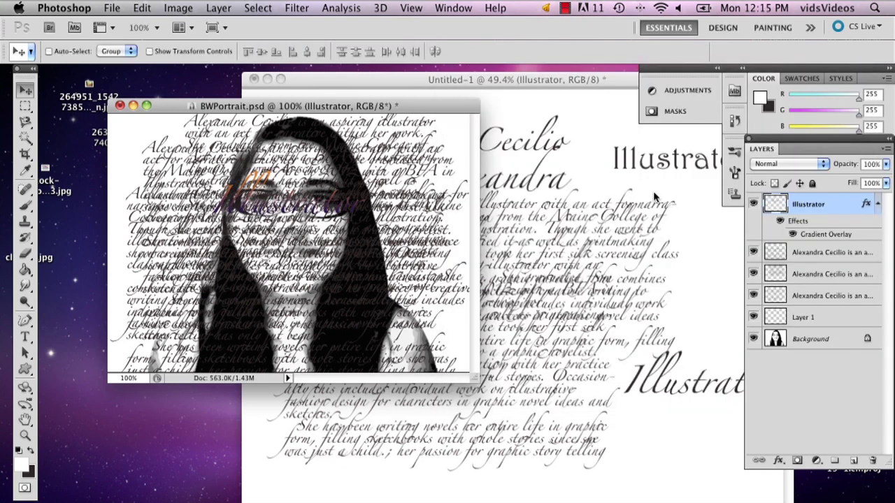
# - Add a Gradient Overlay to the next text layer and try a blue end stop, then discard it
pyautogui.click(829, 254)
pyautogui.click(779, 461)
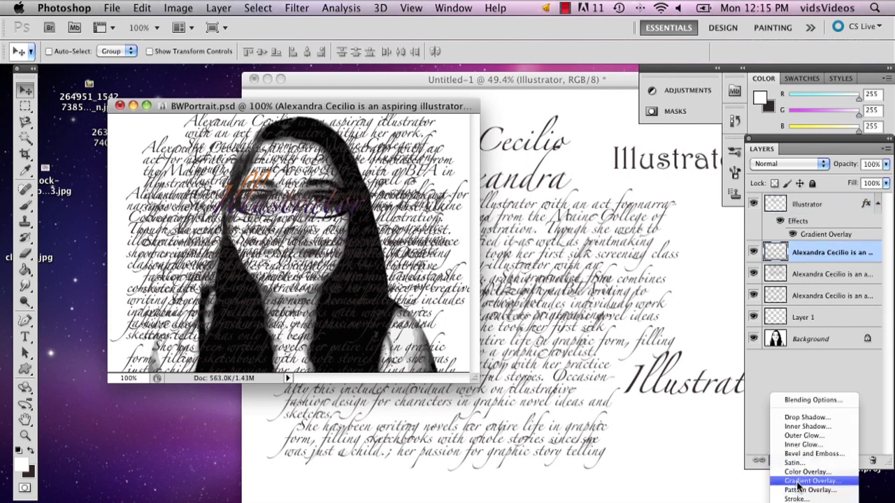
pyautogui.click(796, 482)
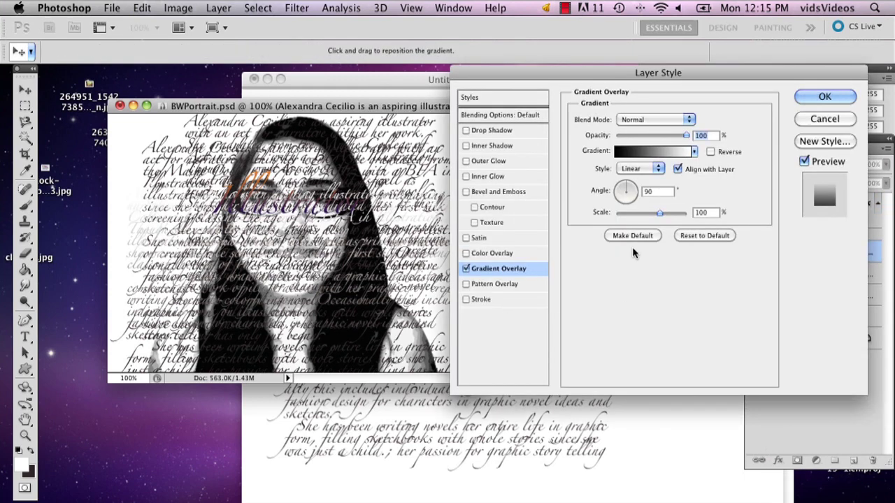
pyautogui.click(666, 153)
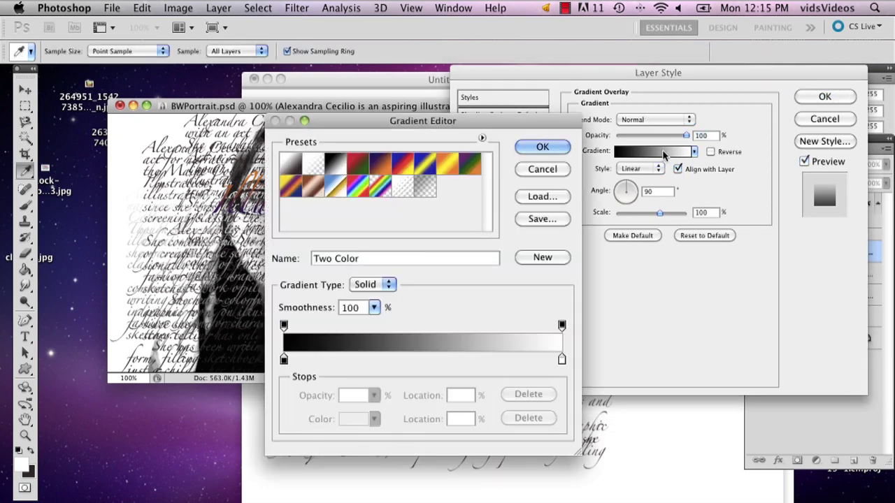
pyautogui.click(561, 359)
pyautogui.doubleClick(562, 359)
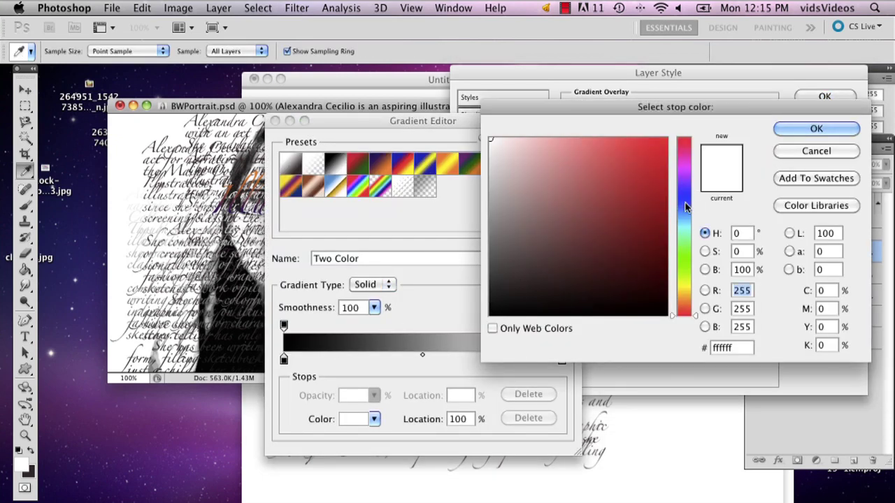
pyautogui.click(685, 204)
pyautogui.click(665, 168)
pyautogui.click(673, 195)
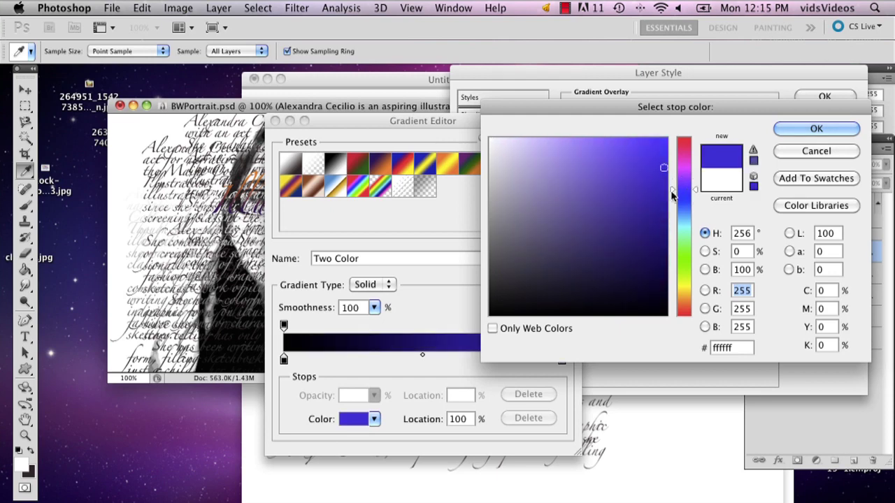
pyautogui.click(813, 128)
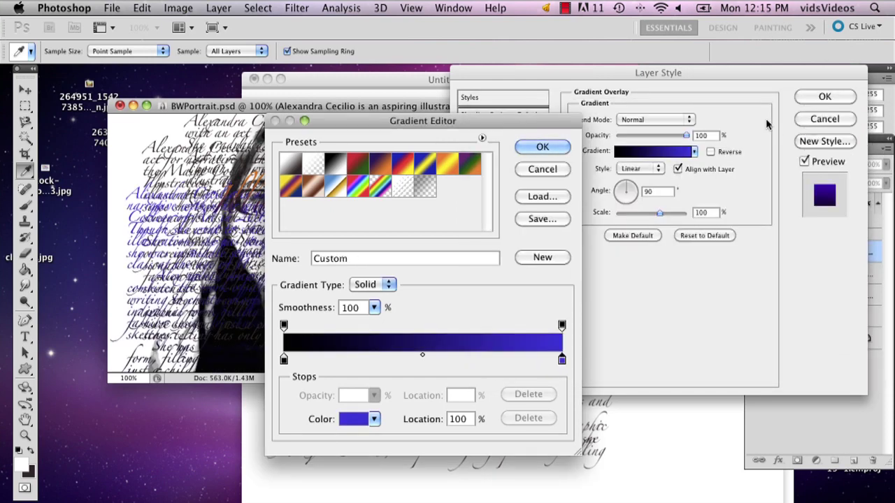
pyautogui.click(423, 355)
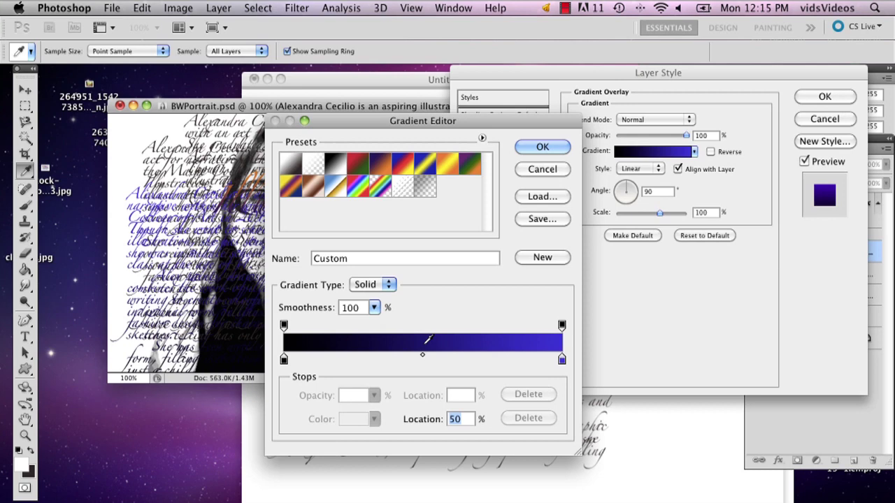
pyautogui.click(284, 326)
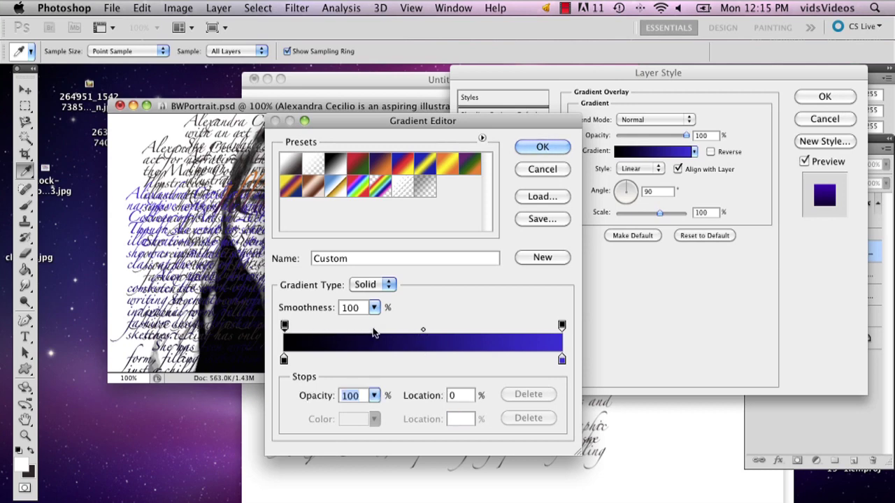
pyautogui.write('0')
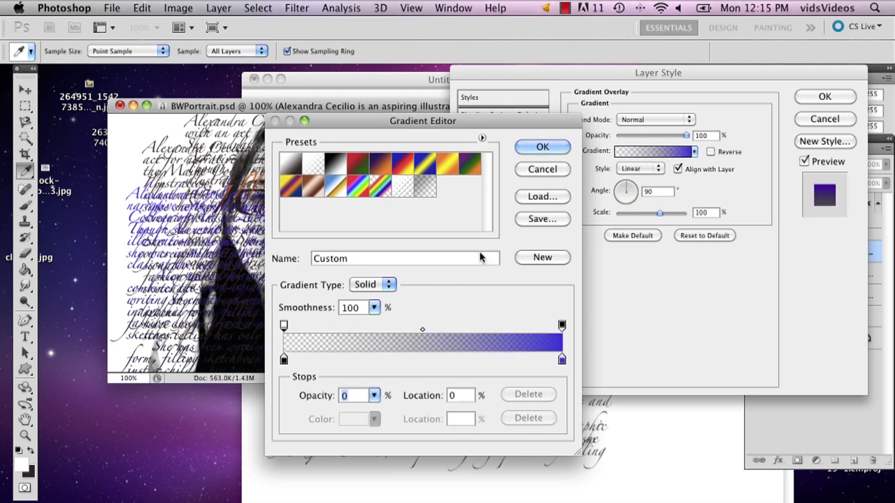
pyautogui.click(545, 169)
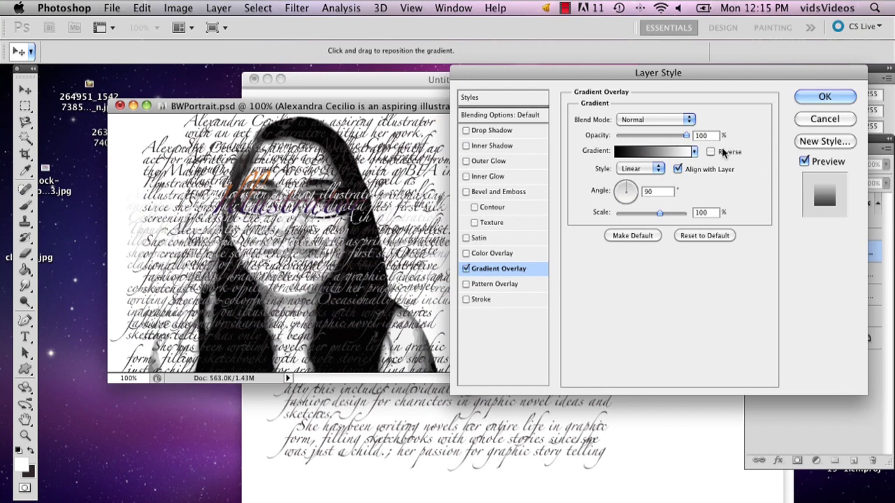
# - Change the gradient's white end stop to purple, making a black-to-purple gradient
pyautogui.click(688, 154)
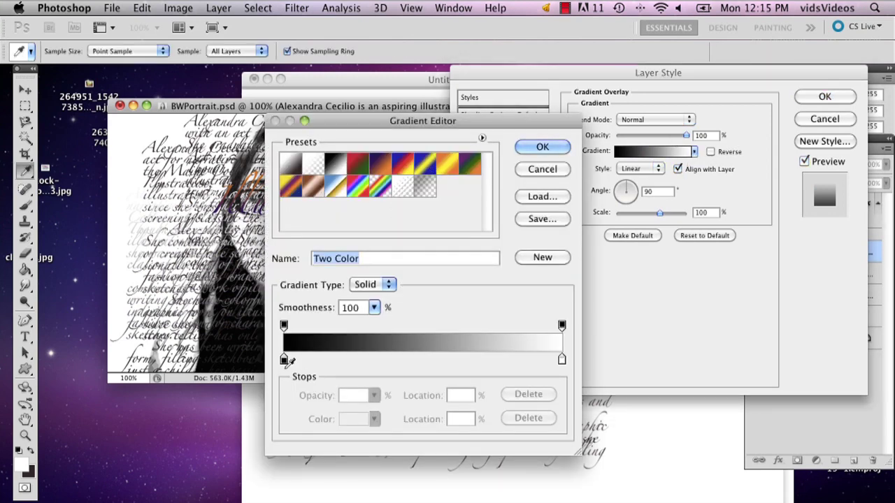
pyautogui.click(562, 359)
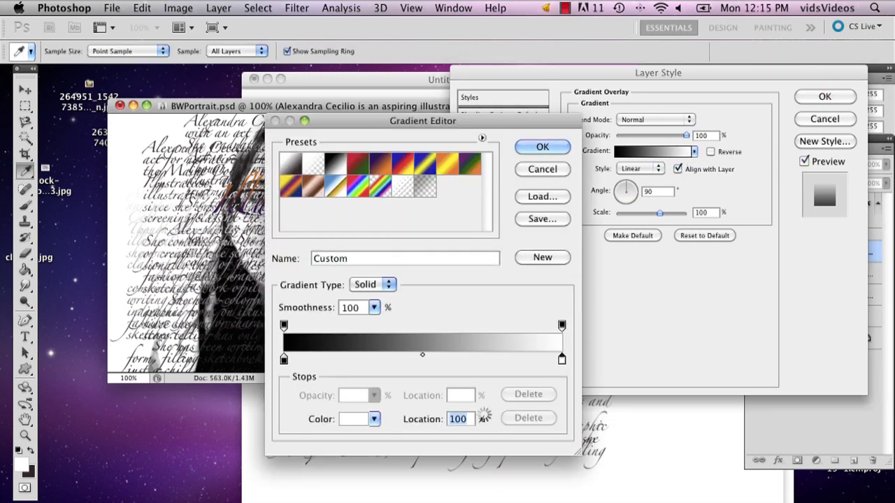
pyautogui.moveTo(688, 191); pyautogui.dragTo(664, 171)
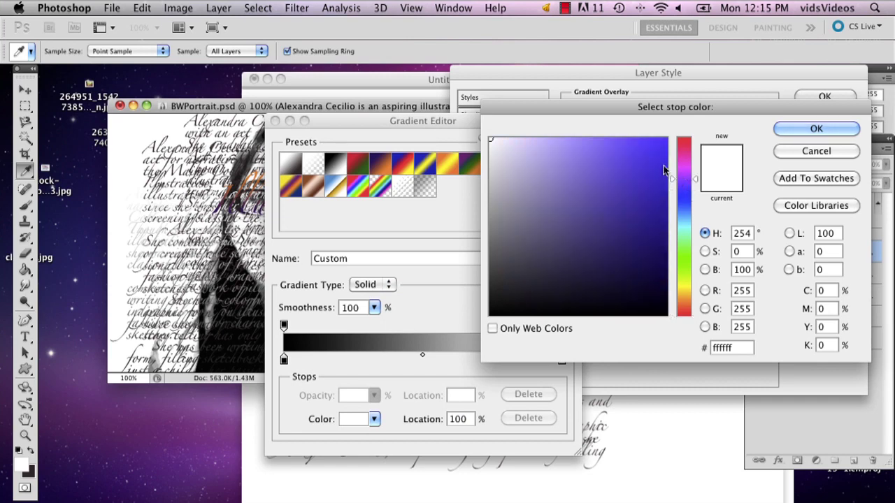
pyautogui.click(661, 165)
pyautogui.click(820, 130)
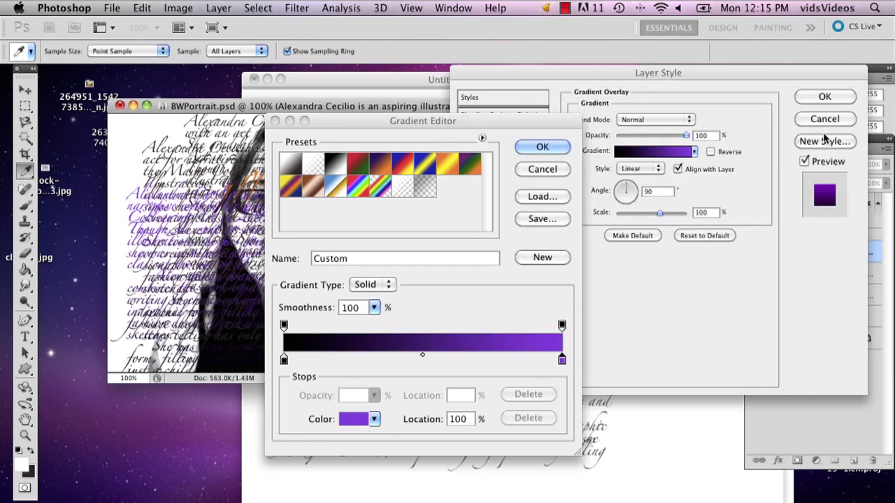
pyautogui.click(543, 146)
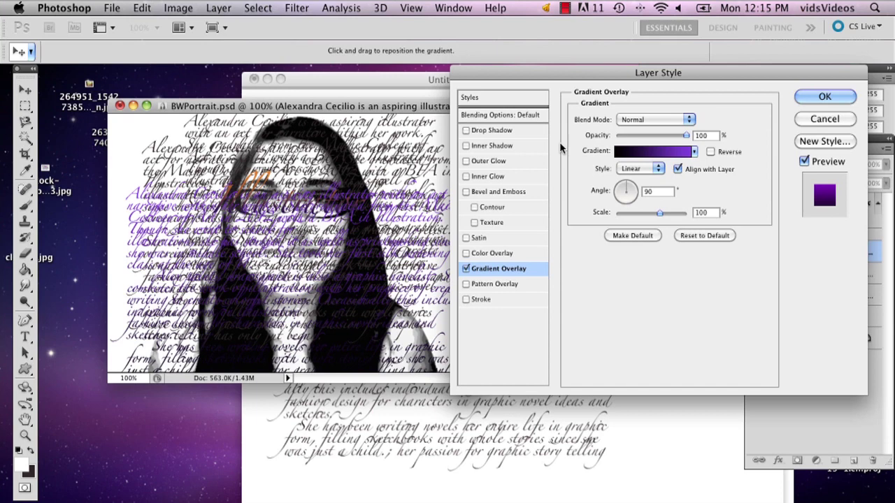
# - Give the third text layer a Gradient Overlay using a multicoloured purple, red and yellow preset
pyautogui.click(823, 96)
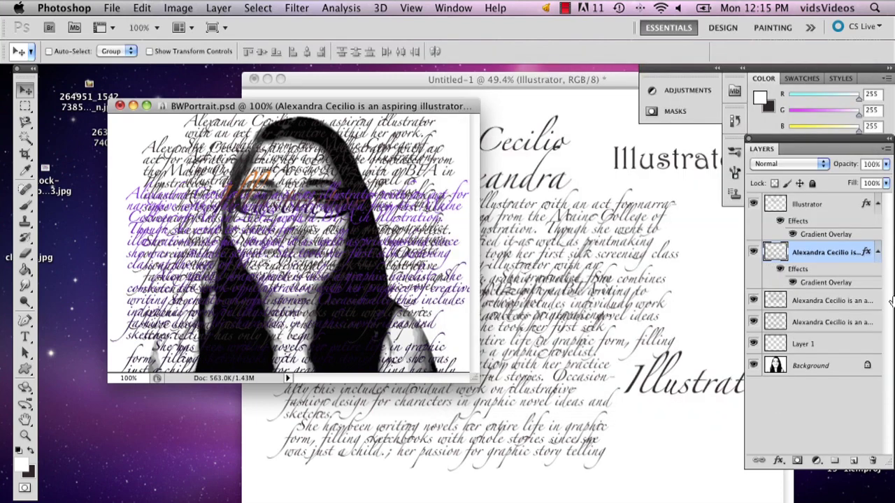
pyautogui.click(834, 302)
pyautogui.click(779, 461)
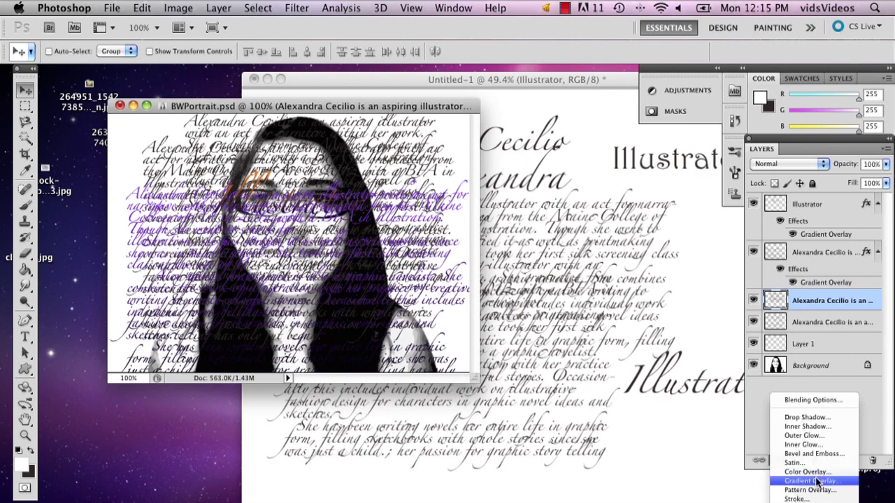
pyautogui.click(810, 481)
pyautogui.click(694, 152)
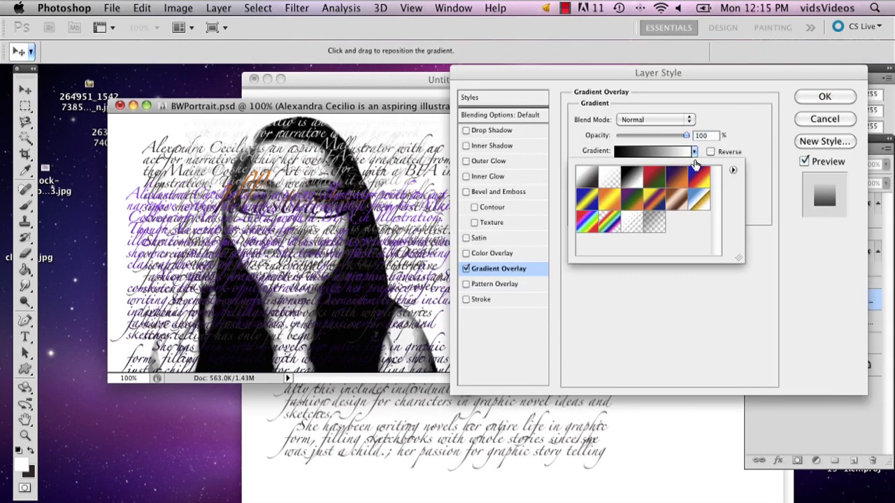
pyautogui.click(647, 198)
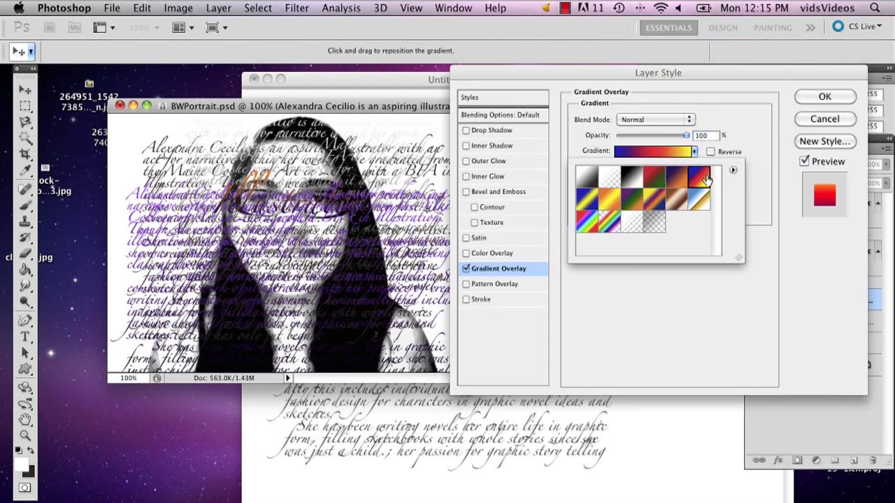
pyautogui.click(833, 97)
pyautogui.click(824, 349)
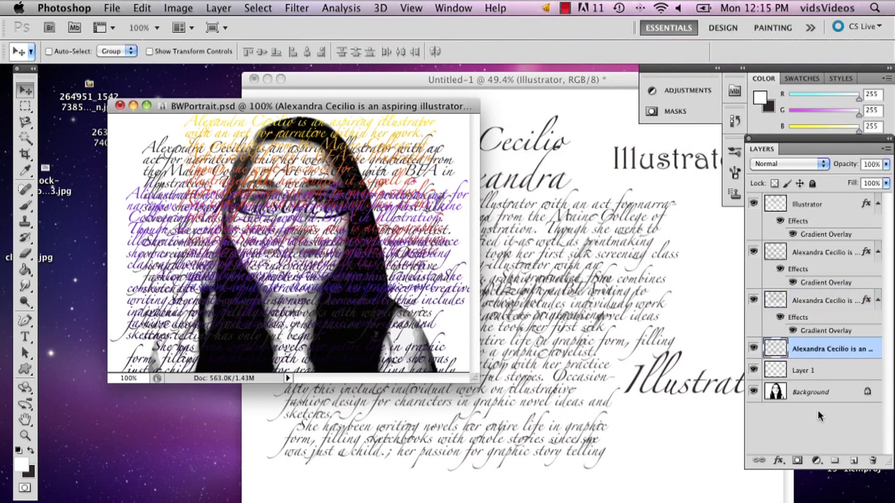
# - Copy the gradient layer style onto the plain text layer and turn its angle to -113°
pyautogui.click(827, 301)
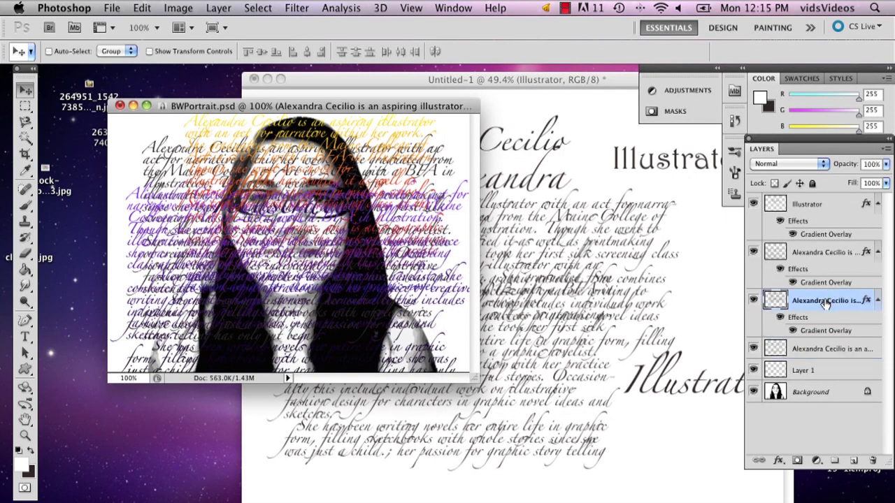
pyautogui.rightClick(827, 301)
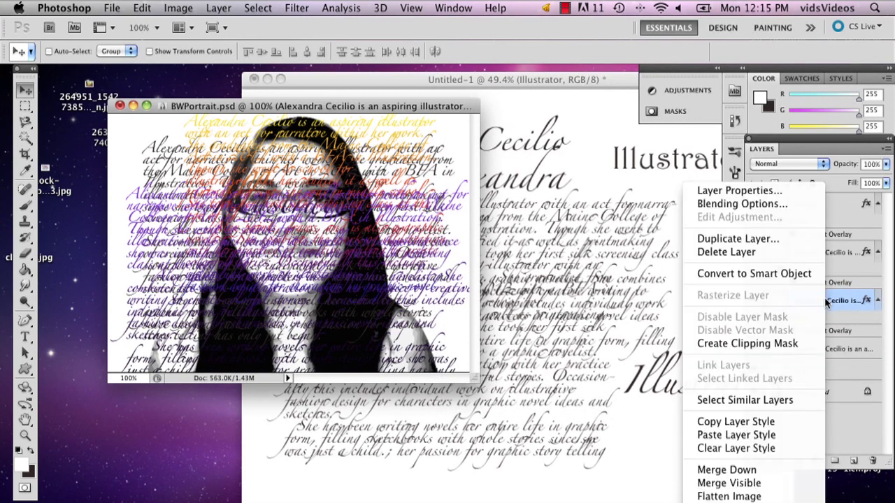
pyautogui.click(768, 423)
pyautogui.click(849, 349)
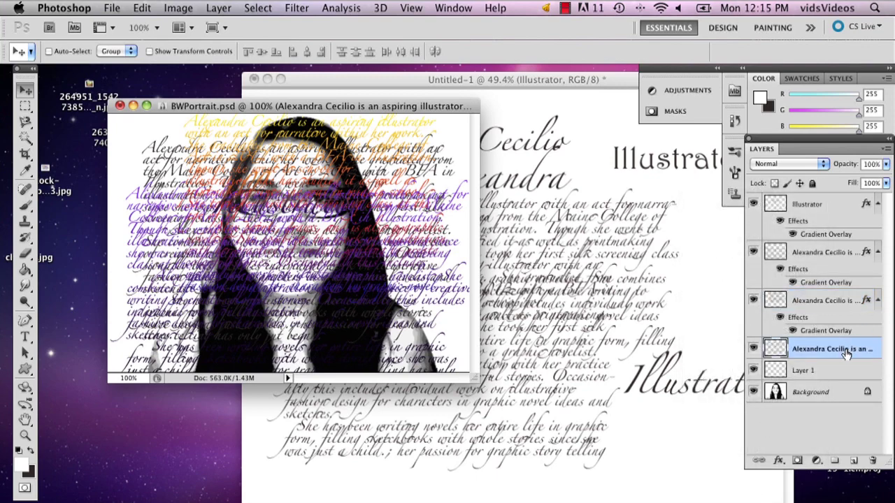
pyautogui.rightClick(846, 349)
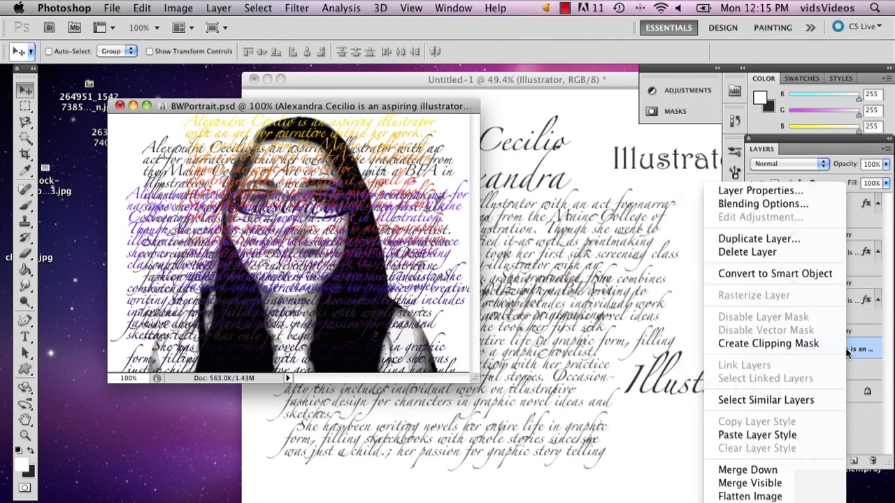
pyautogui.click(757, 434)
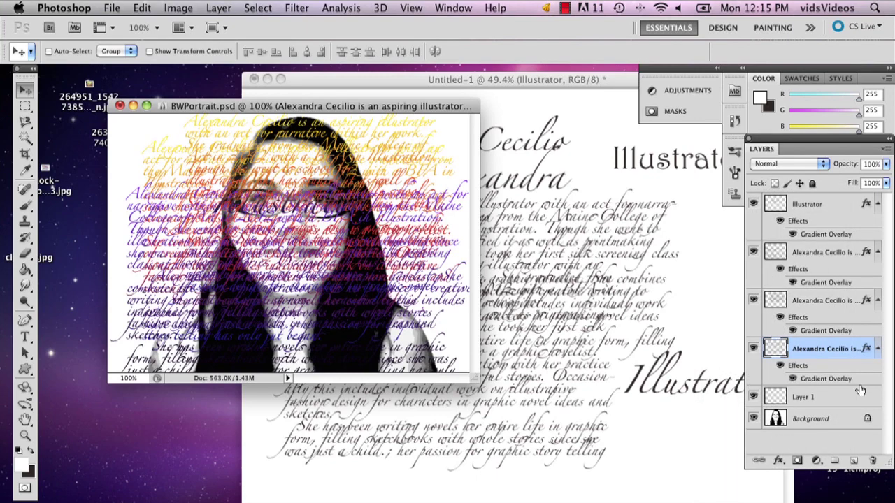
pyautogui.doubleClick(825, 379)
pyautogui.moveTo(622, 202); pyautogui.dragTo(622, 211)
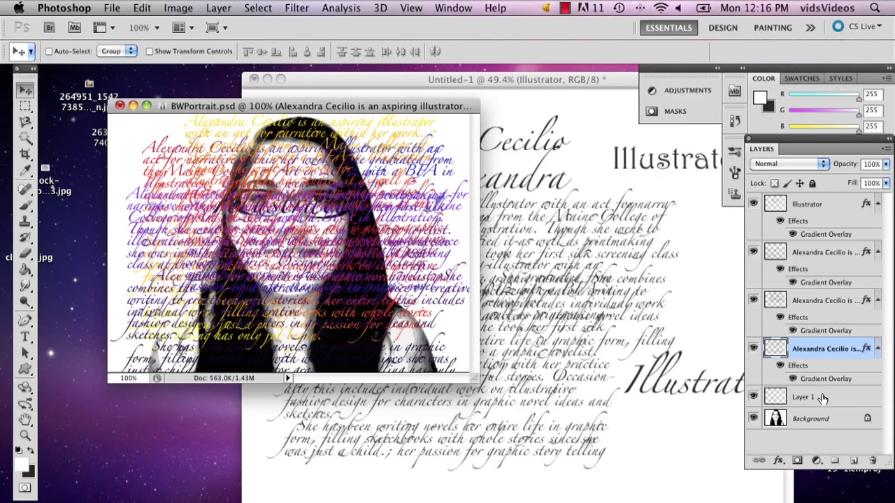
# - Merge the four gradient text layers into one Illustrator layer, then double-click the Background layer
pyautogui.keyDown('shift'); pyautogui.click(817, 203); pyautogui.keyUp('shift')
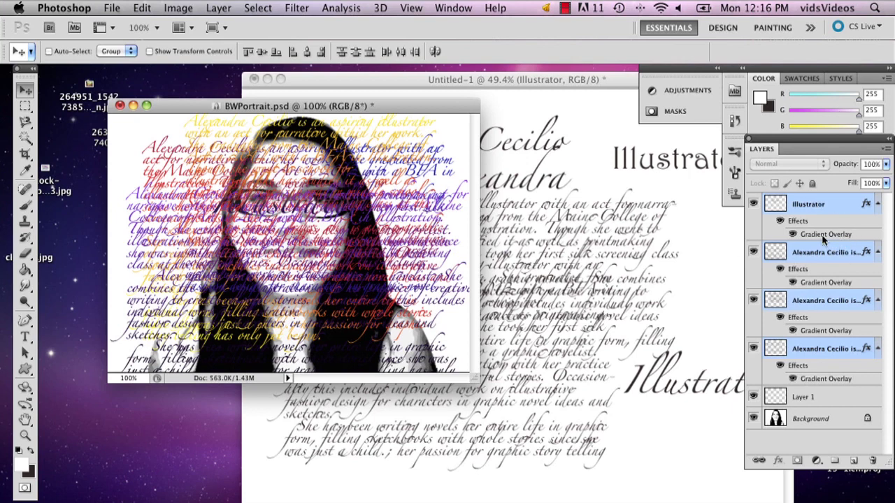
pyautogui.click(800, 203)
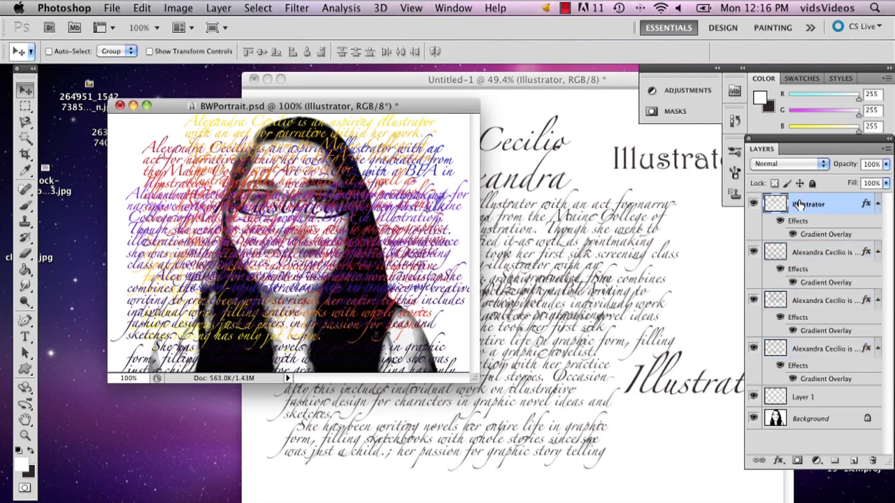
pyautogui.keyDown('shift'); pyautogui.click(811, 349); pyautogui.keyUp('shift')
pyautogui.rightClick(836, 252)
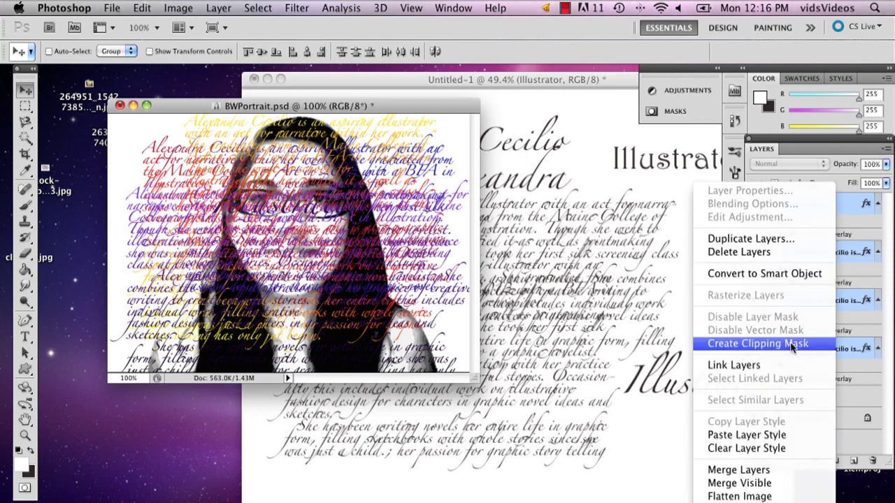
pyautogui.click(781, 474)
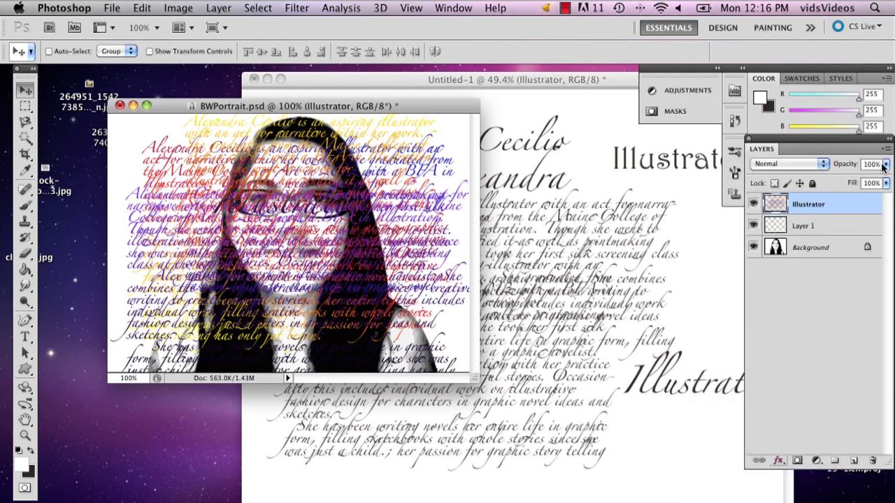
pyautogui.click(754, 203)
pyautogui.click(754, 204)
pyautogui.doubleClick(811, 248)
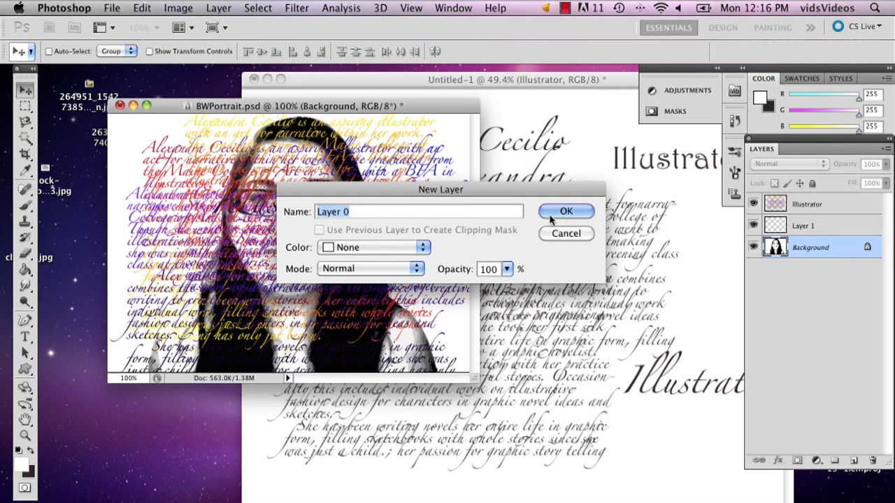
# - Turn the background into Layer 0, move it above the Illustrator text layer, and set it to Screen
pyautogui.click(551, 212)
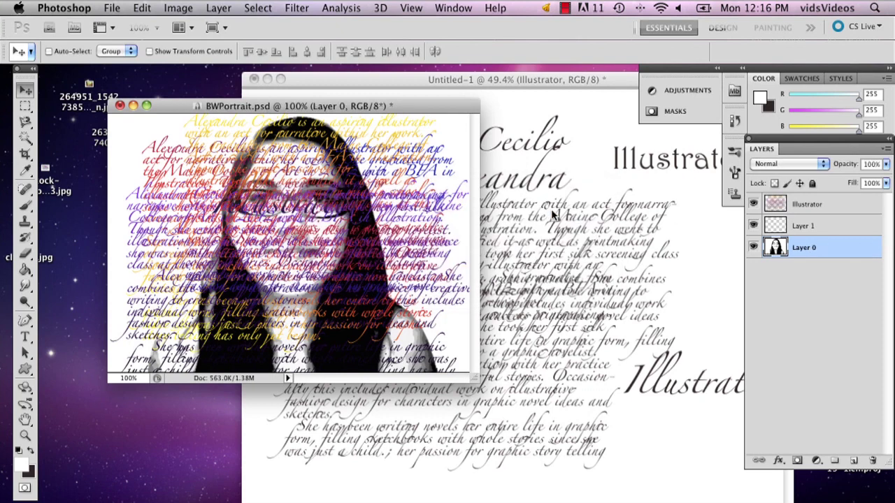
pyautogui.moveTo(804, 251); pyautogui.dragTo(805, 201)
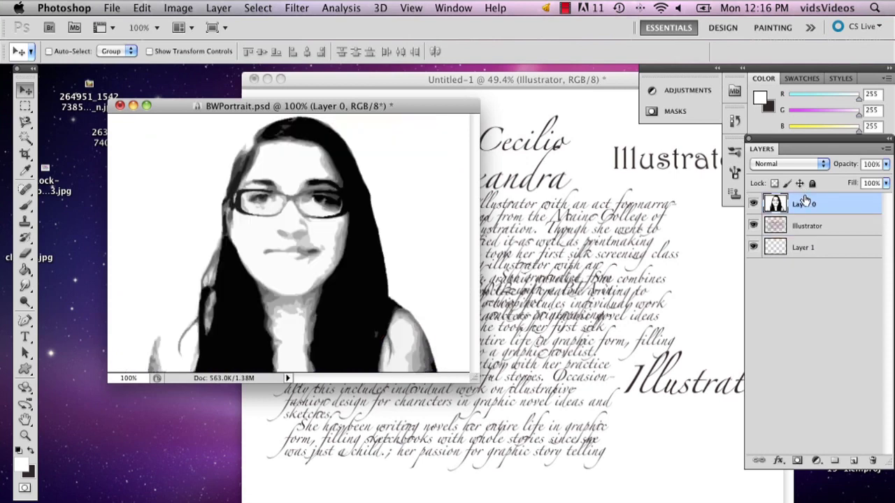
pyautogui.click(814, 164)
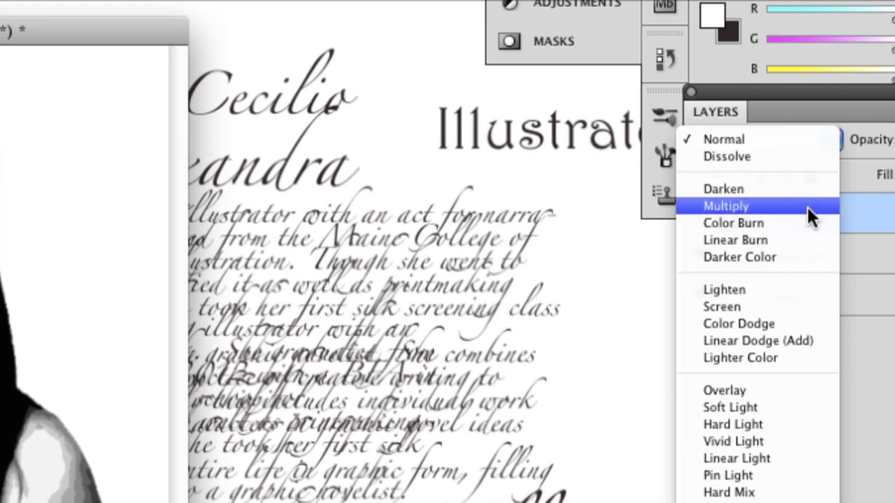
pyautogui.click(745, 309)
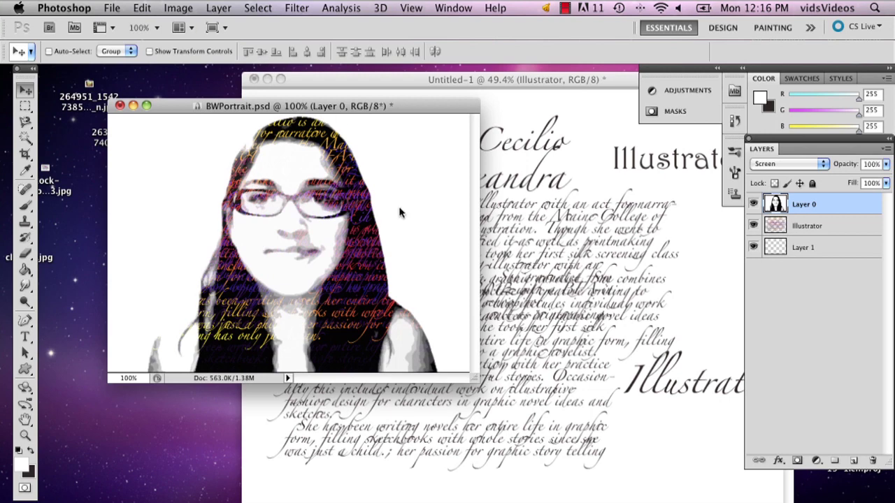
# - Clip Layer 0 to the Illustrator text layer and fill Layer 1 beneath with white
pyautogui.rightClick(813, 203)
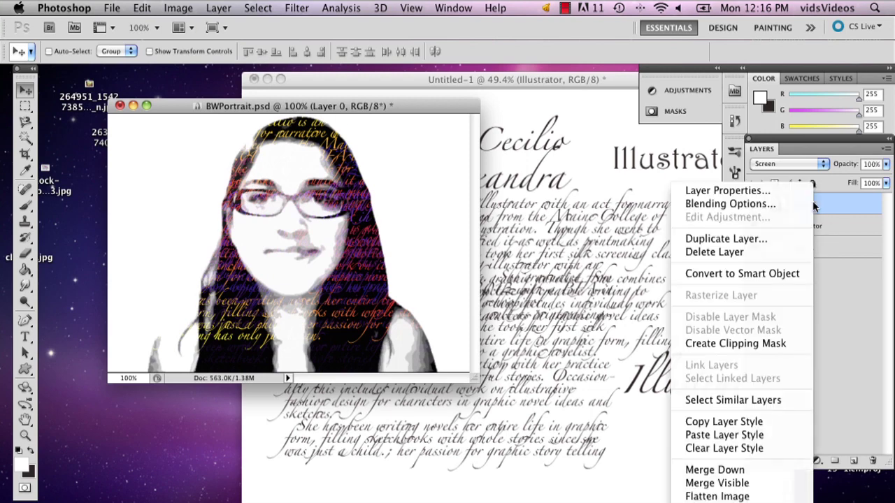
pyautogui.click(778, 344)
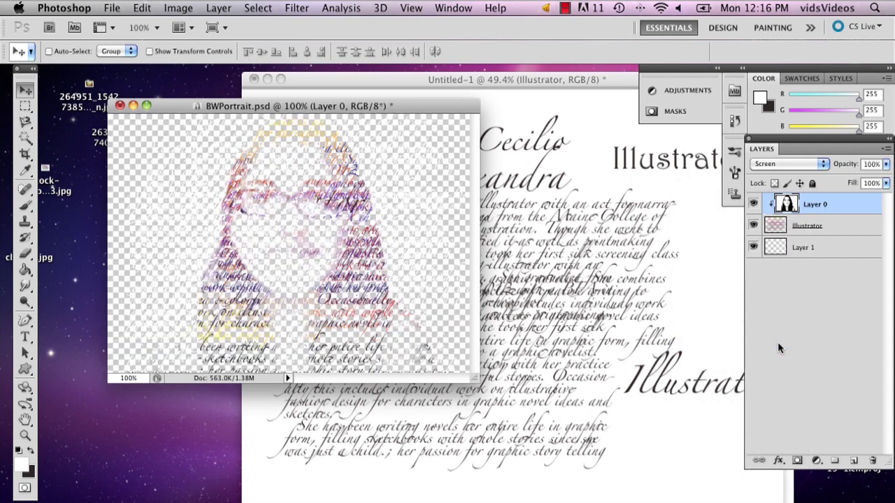
pyautogui.click(802, 247)
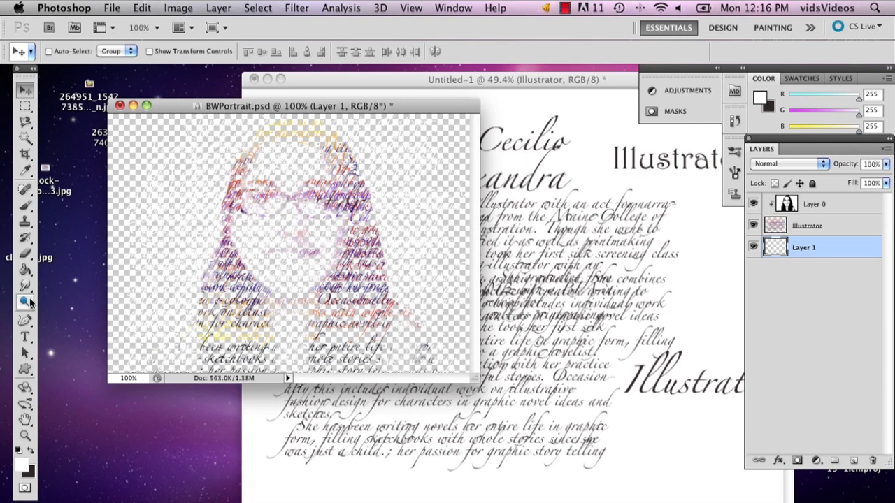
pyautogui.click(25, 270)
pyautogui.click(174, 211)
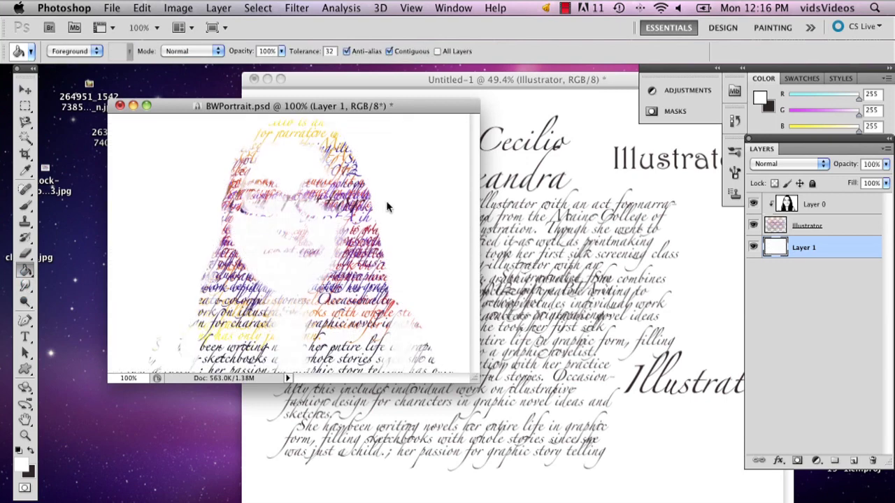
pyautogui.moveTo(294, 109); pyautogui.dragTo(350, 110)
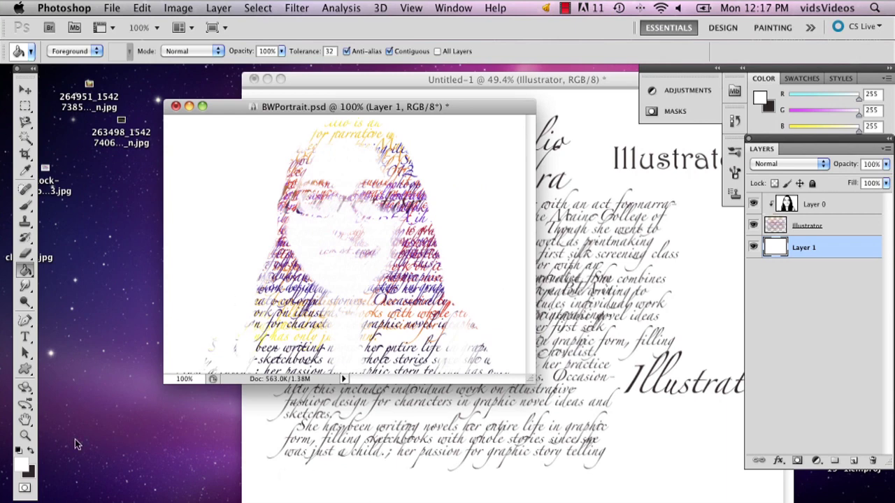
pyautogui.click(26, 434)
# - Fit the whole BWPortrait.psd script-text portrait inside the window with Fit Screen
pyautogui.click(360, 260)
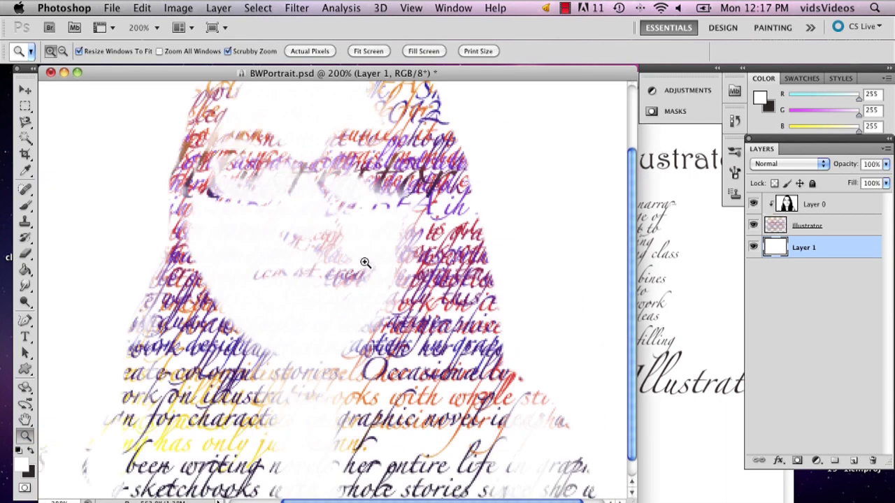
pyautogui.click(367, 51)
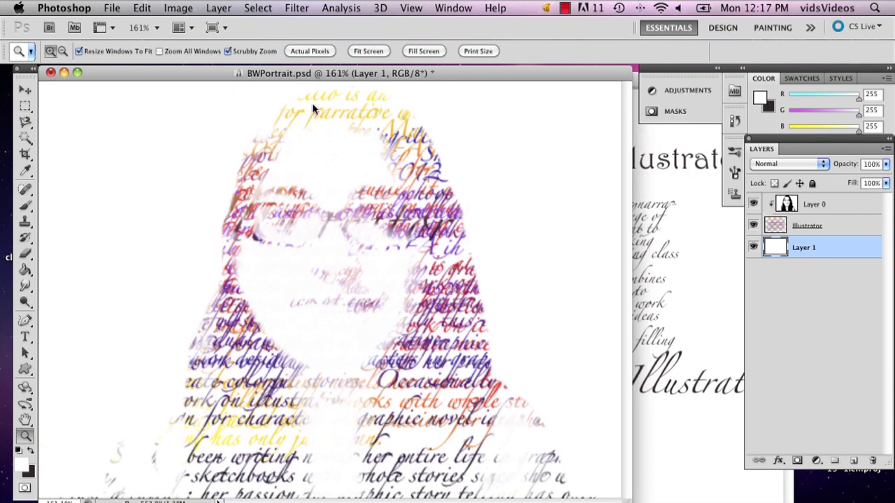